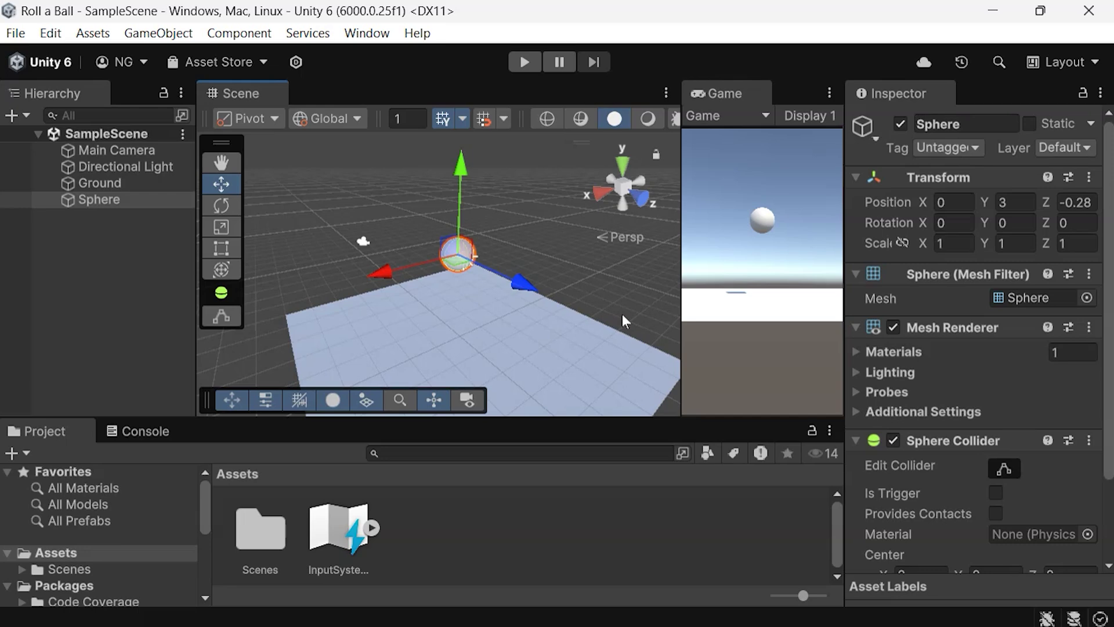
- Shrink the Unity editor window, detach the Game view into its own window, and arrange the two side by side
{"action": "left_click_drag", "start_coordinate": [781, 10], "coordinate": [721, 42]}
{"action": "left_click_drag", "start_coordinate": [1064, 157], "coordinate": [813, 170]}
{"action": "left_click_drag", "start_coordinate": [518, 50], "coordinate": [628, 34]}
{"action": "left_click", "coordinate": [670, 114]}
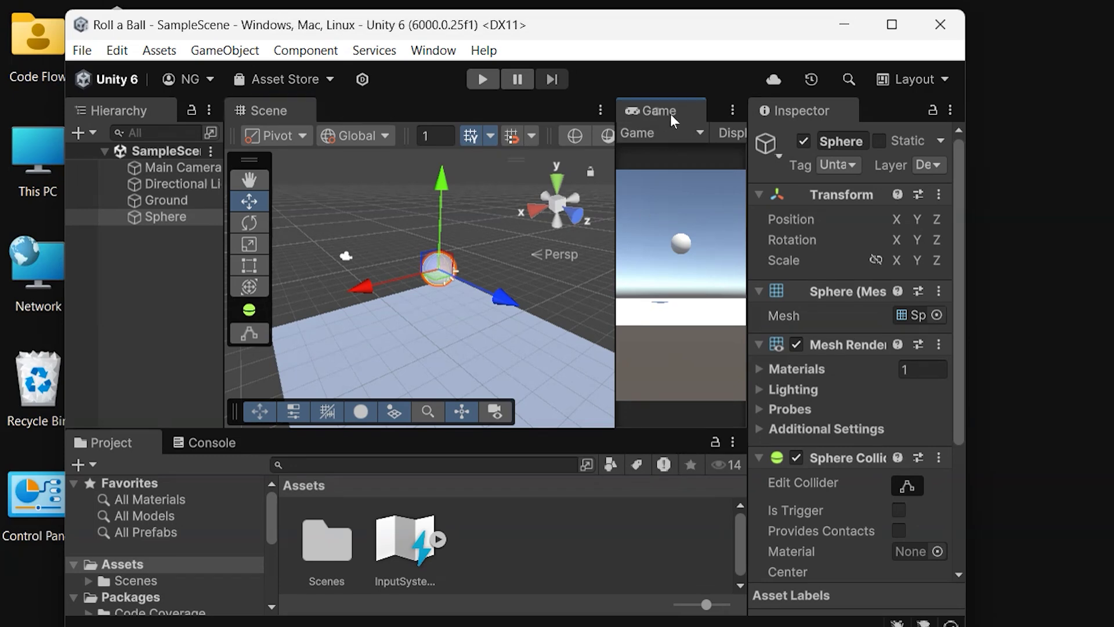
{"action": "left_click_drag", "start_coordinate": [670, 114], "coordinate": [1039, 222]}
{"action": "left_click_drag", "start_coordinate": [795, 288], "coordinate": [897, 301]}
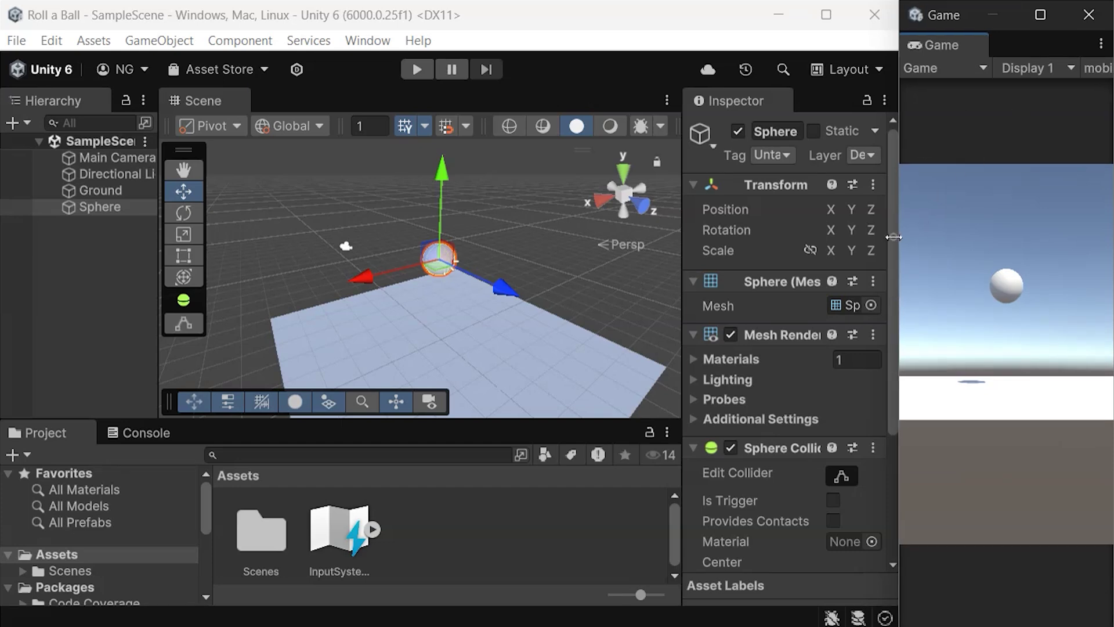
{"action": "mouse_move", "coordinate": [894, 237]}
{"action": "left_mouse_down"}
{"action": "mouse_move", "coordinate": [906, 237]}
{"action": "mouse_move", "coordinate": [897, 239]}
{"action": "left_mouse_up"}
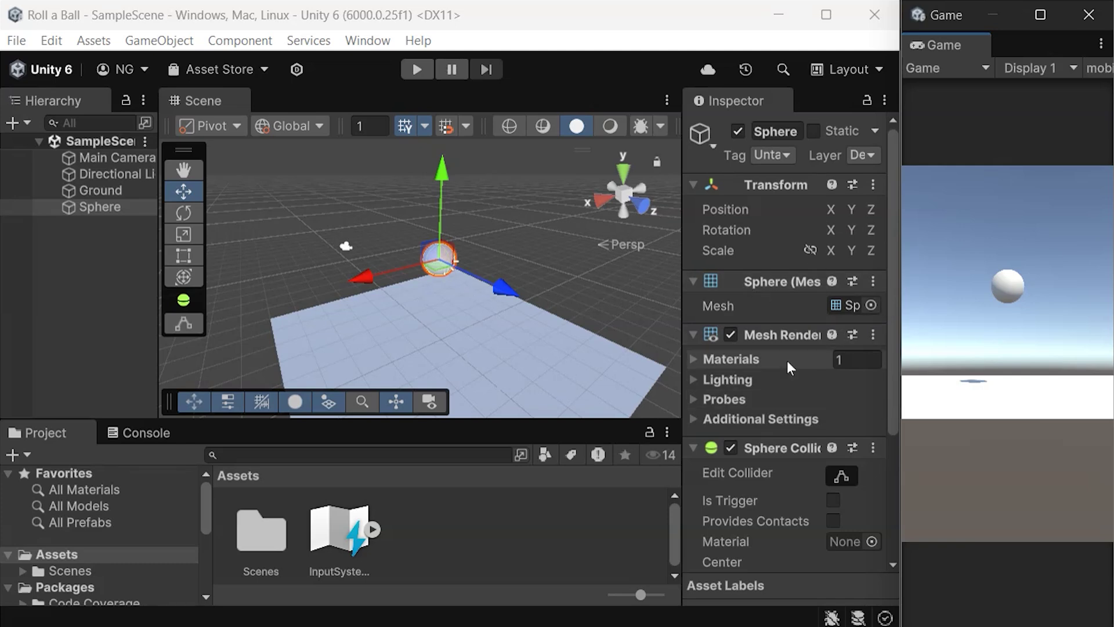
- Create a folder named Materials in the project's Assets folder
{"action": "scroll", "coordinate": [787, 362], "scroll_direction": "down", "scroll_amount": 5}
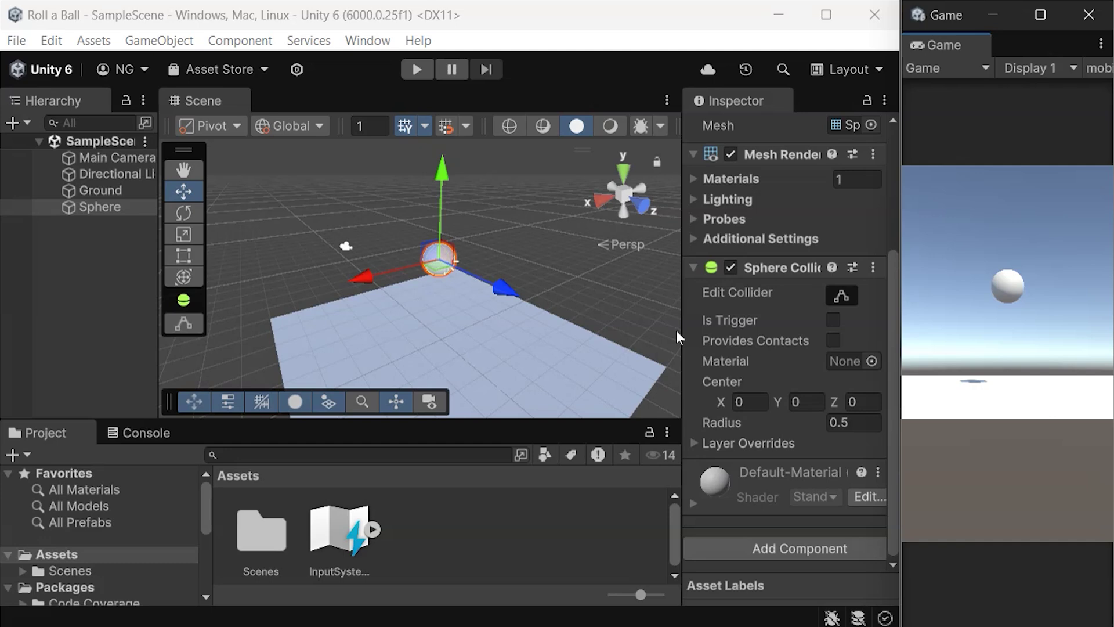
{"action": "right_click", "coordinate": [471, 541]}
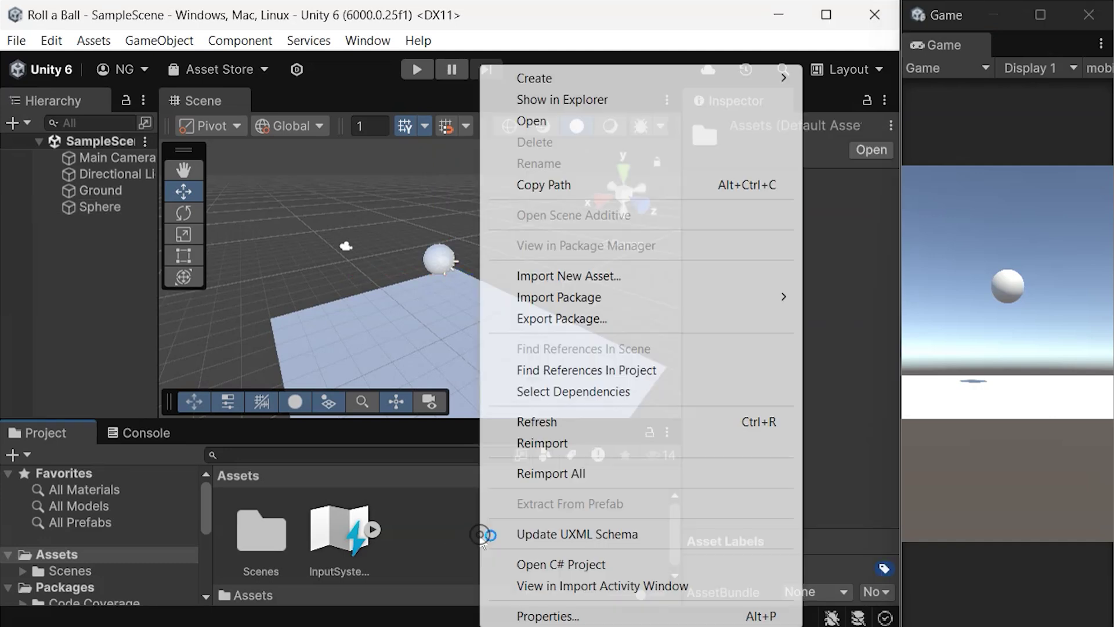
{"action": "mouse_move", "coordinate": [578, 87]}
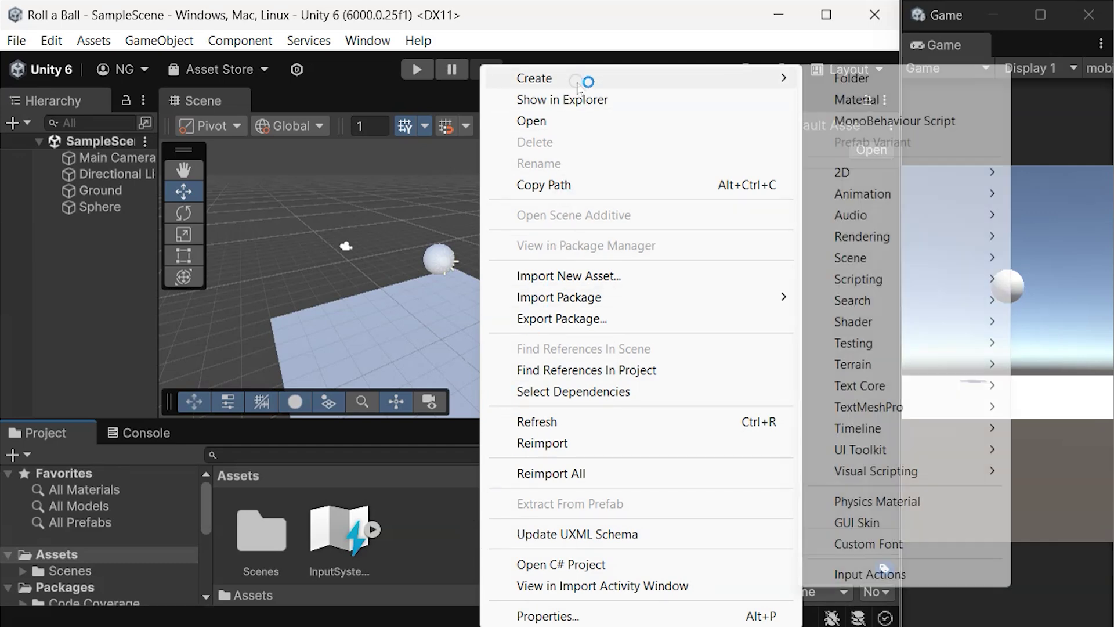
{"action": "left_click", "coordinate": [896, 87]}
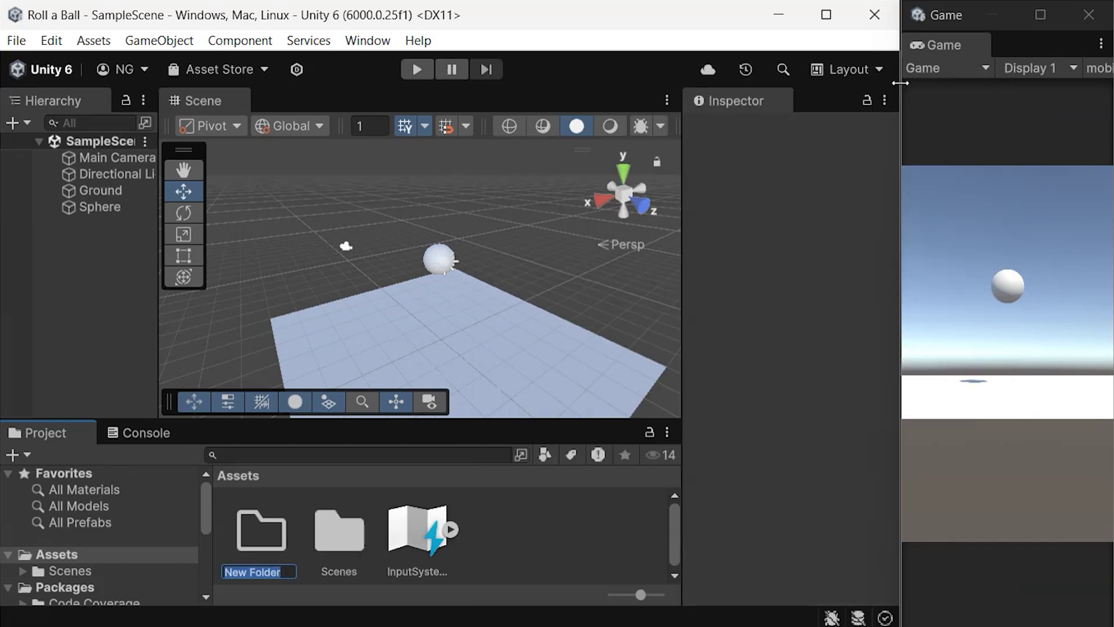
{"action": "type", "text": "Materials"}
{"action": "key", "text": "Return"}
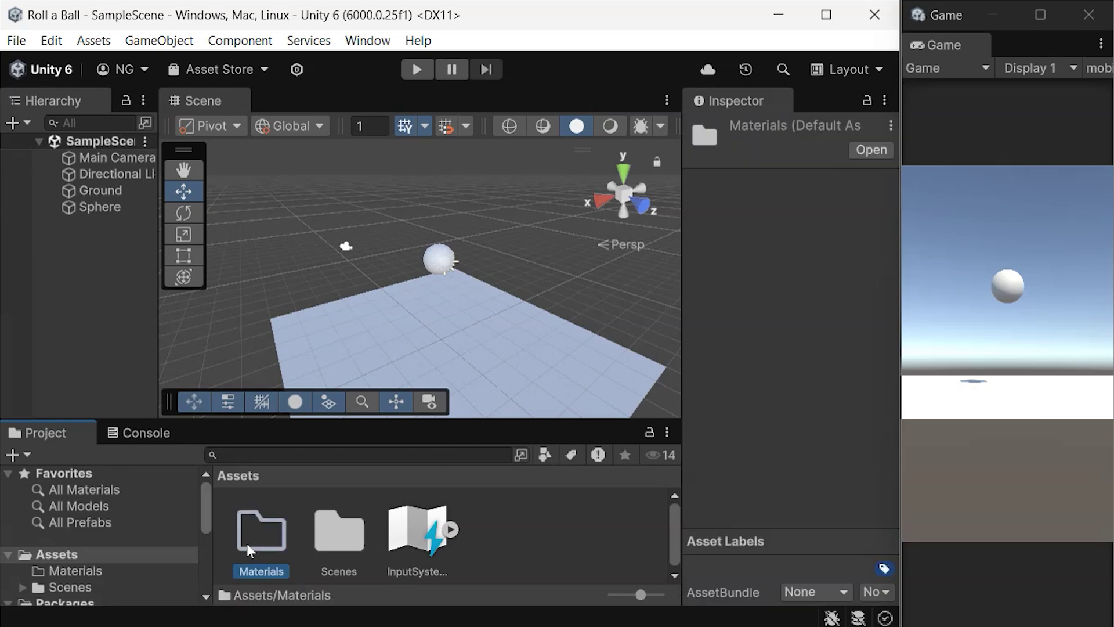
- Create a material named Player inside the Materials folder
{"action": "double_click", "coordinate": [261, 536]}
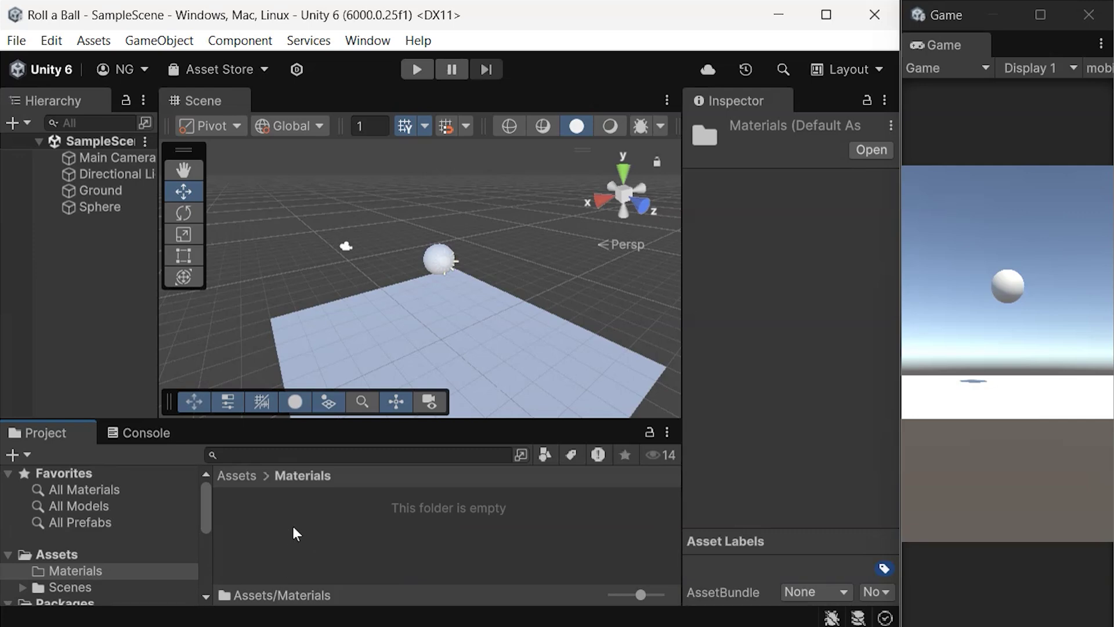
{"action": "right_click", "coordinate": [314, 510]}
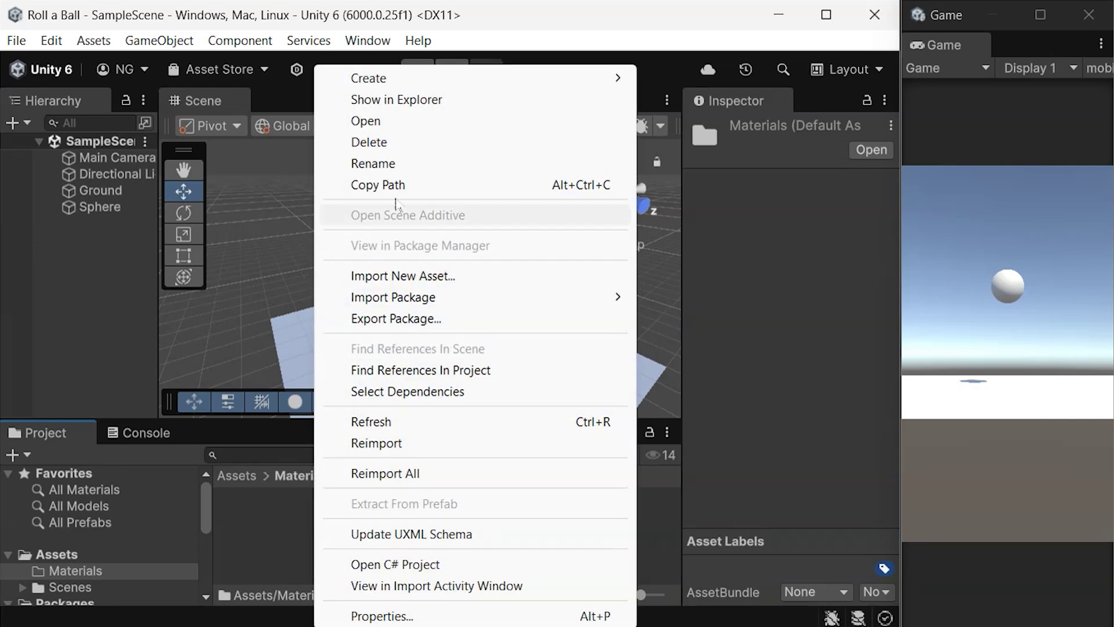
{"action": "mouse_move", "coordinate": [468, 81]}
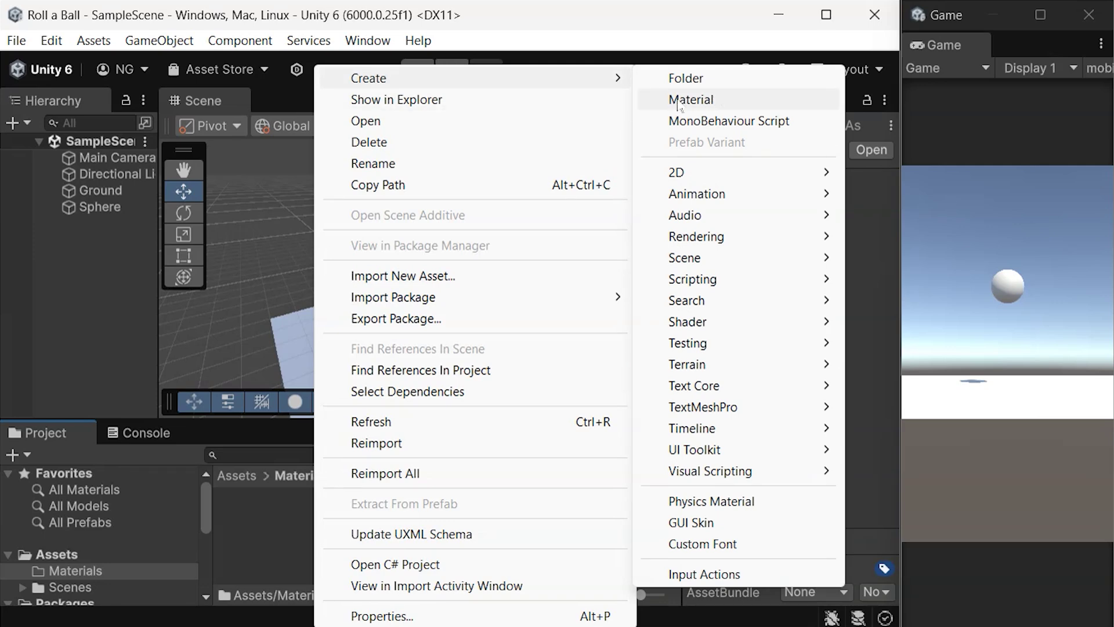
{"action": "left_click", "coordinate": [701, 104]}
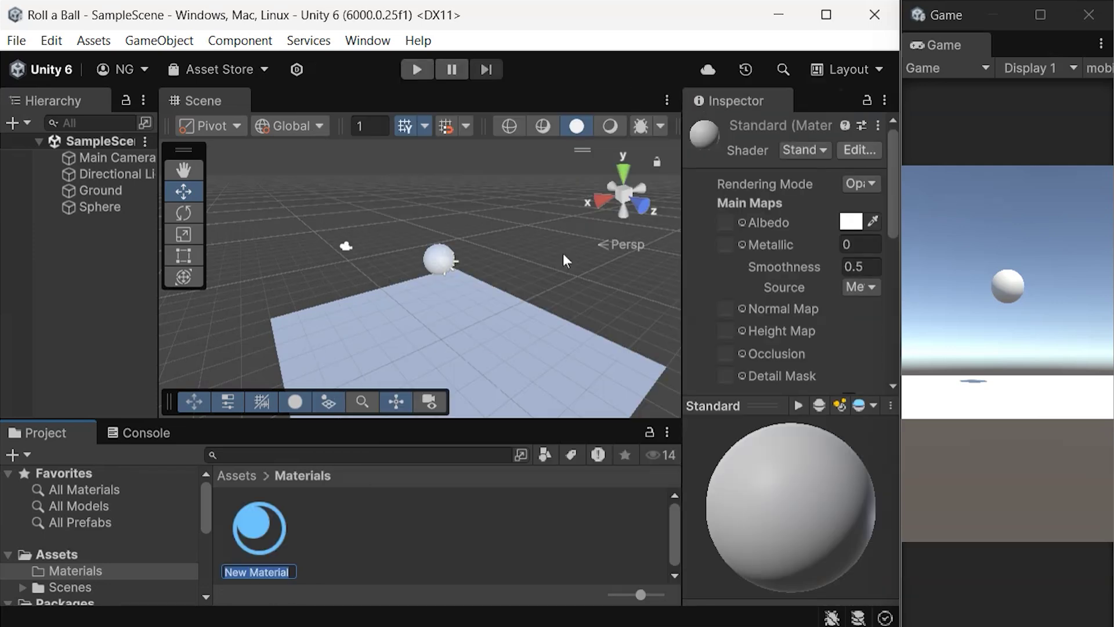
{"action": "type", "text": "Player"}
{"action": "key", "text": "Return"}
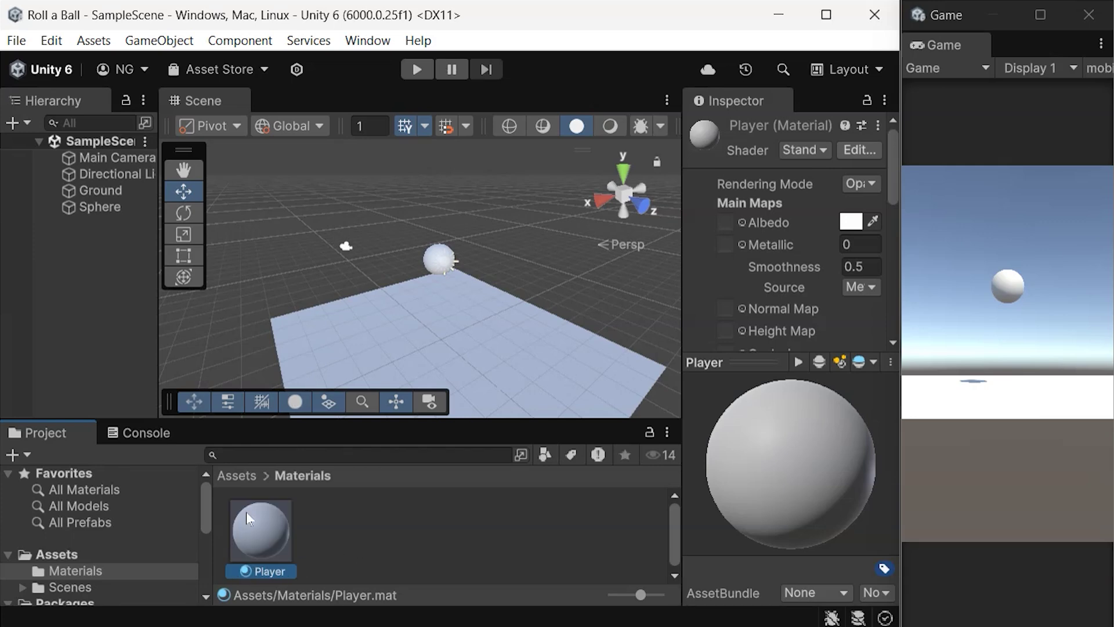
- Widen the Inspector, set the Player material's albedo to pure red, and apply the material to the Sphere
{"action": "left_click_drag", "start_coordinate": [682, 266], "coordinate": [604, 265]}
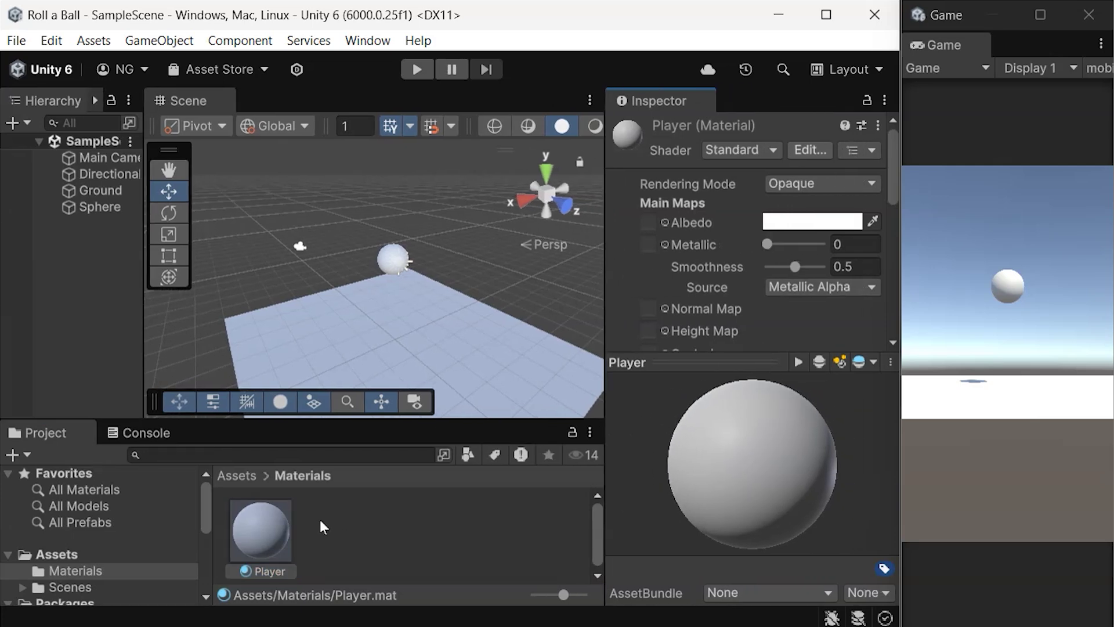
{"action": "mouse_move", "coordinate": [889, 194]}
{"action": "left_mouse_down"}
{"action": "mouse_move", "coordinate": [883, 331]}
{"action": "mouse_move", "coordinate": [893, 187]}
{"action": "left_mouse_up"}
{"action": "left_click", "coordinate": [817, 221]}
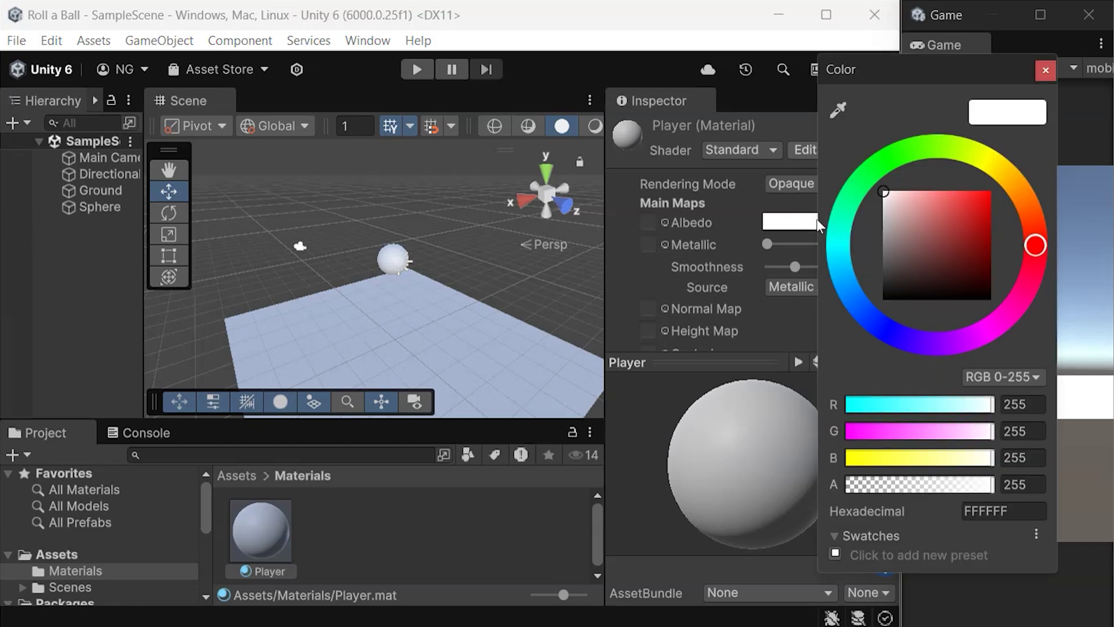
{"action": "left_click_drag", "start_coordinate": [970, 198], "coordinate": [1023, 182]}
{"action": "left_click", "coordinate": [1045, 70]}
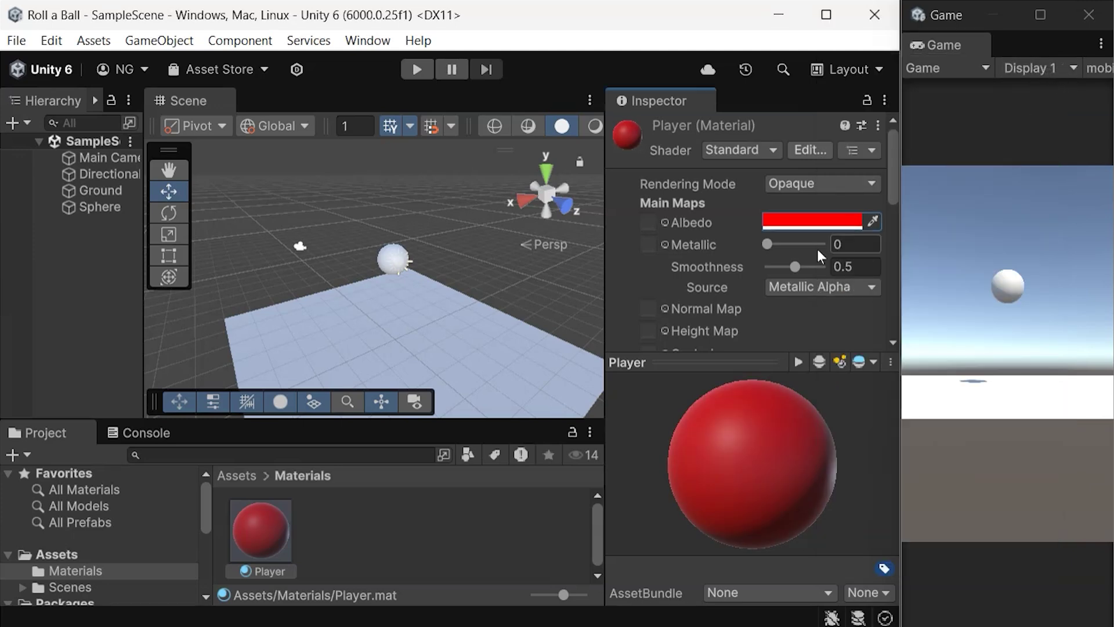
{"action": "left_click", "coordinate": [274, 535]}
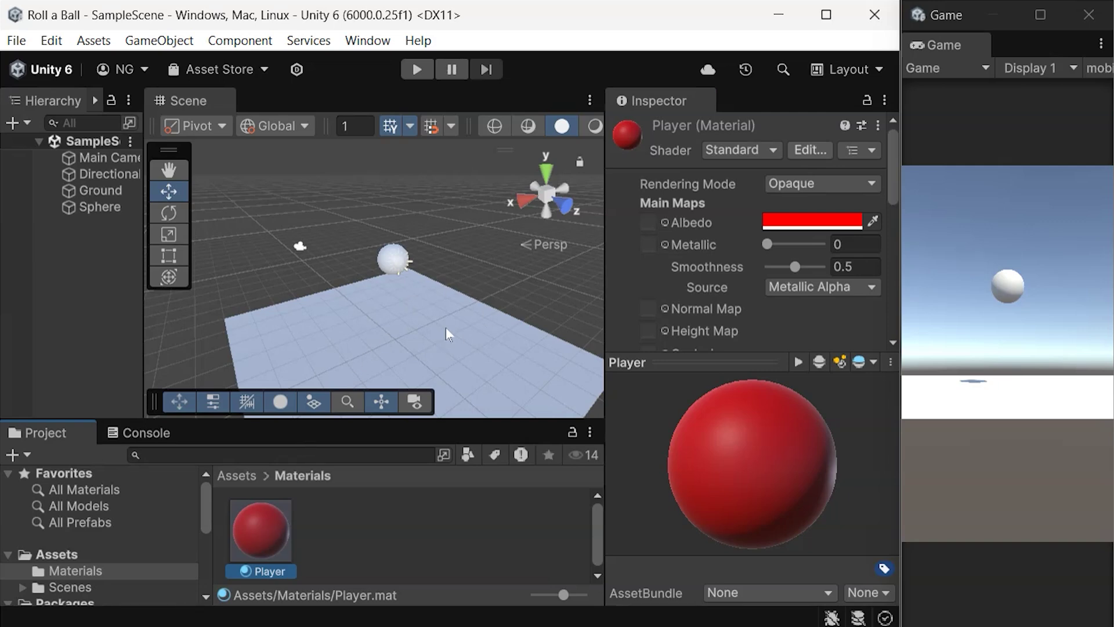
{"action": "left_click_drag", "start_coordinate": [269, 538], "coordinate": [85, 209]}
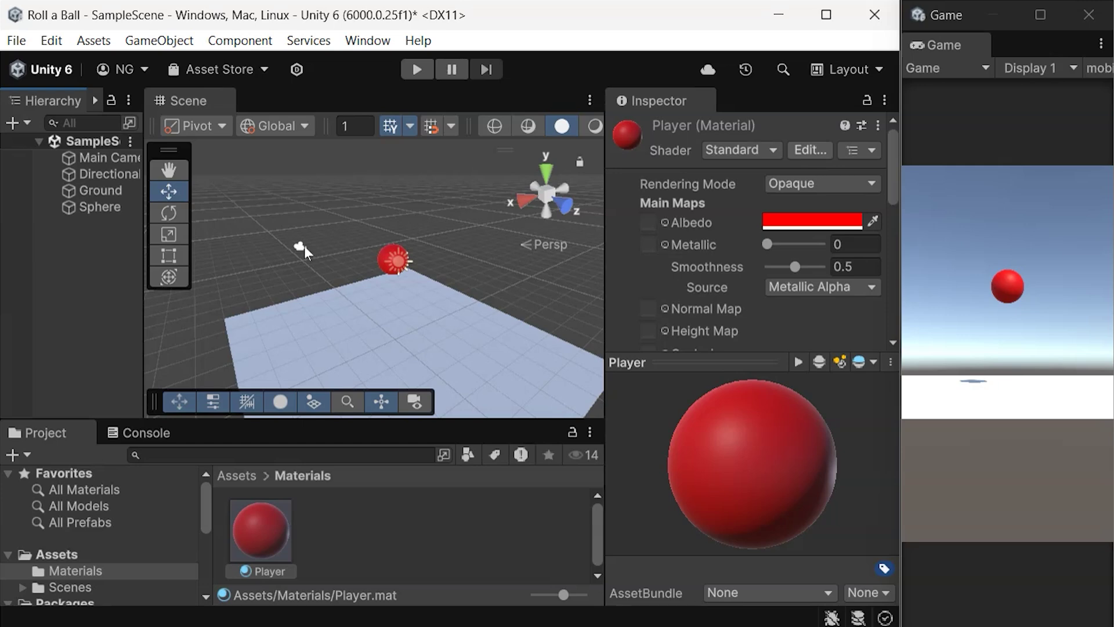
- Duplicate the Player material in the Materials folder and name the copy Ground
{"action": "right_click", "coordinate": [393, 537]}
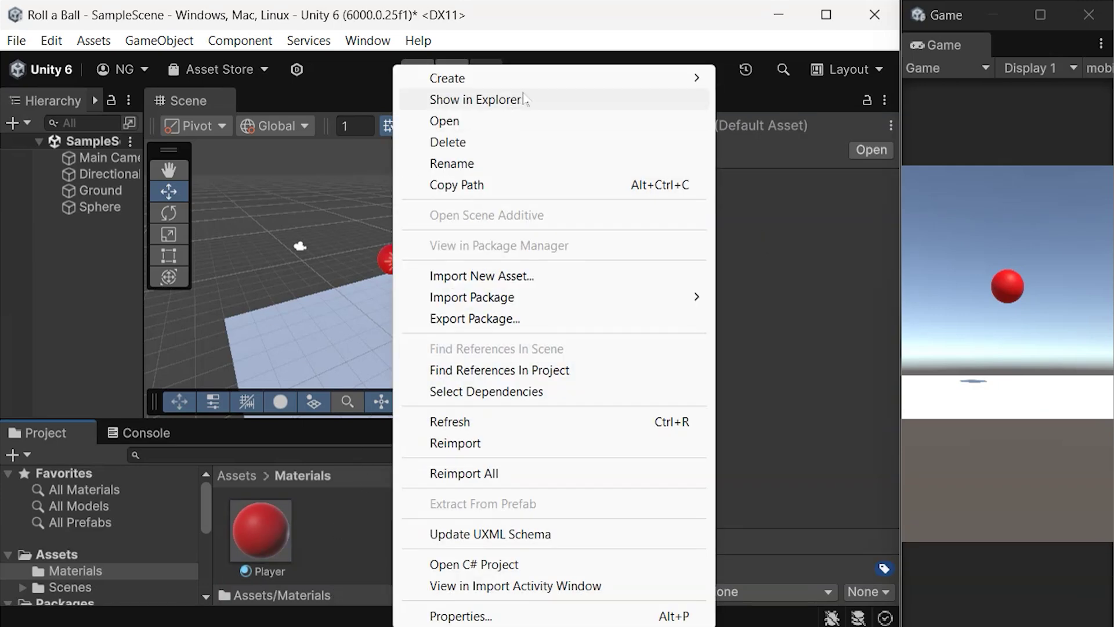
{"action": "left_click", "coordinate": [252, 535]}
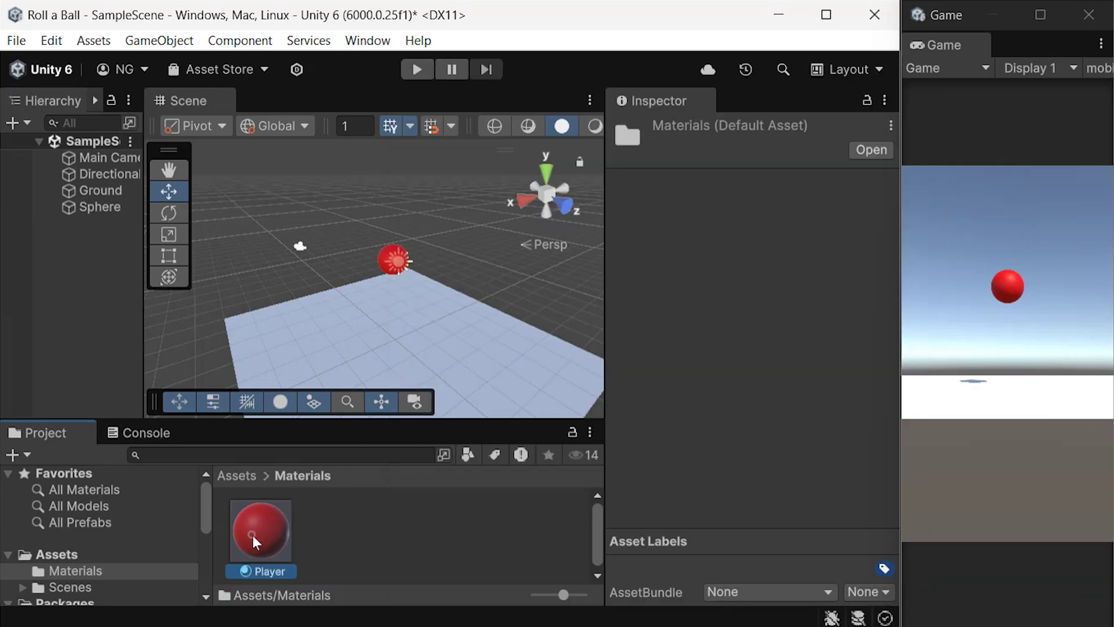
{"action": "key", "text": "ctrl+c"}
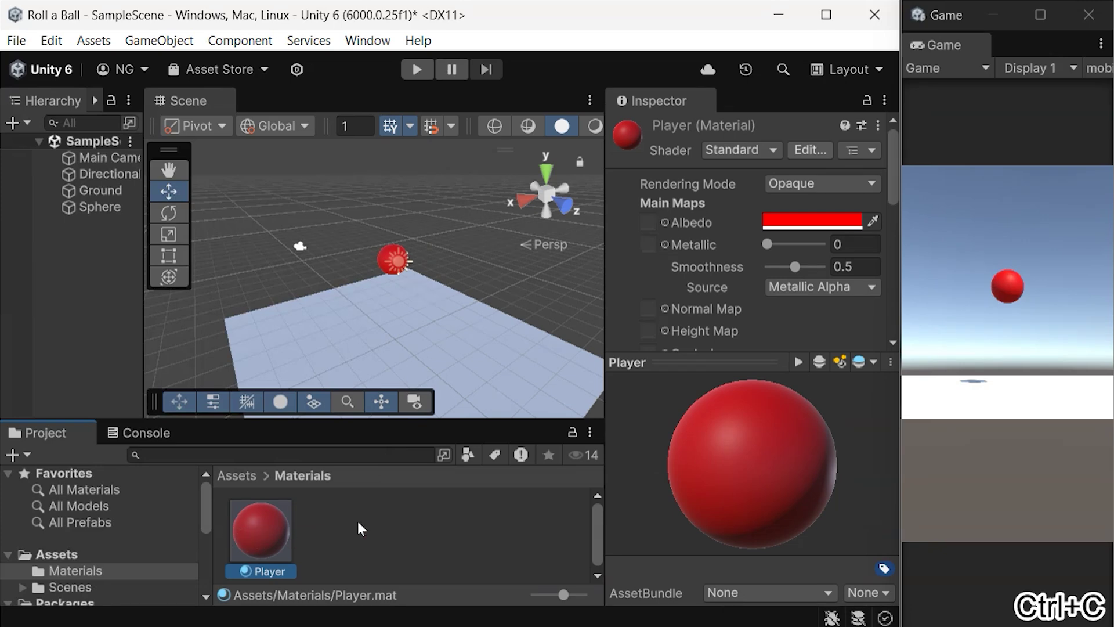
{"action": "key", "text": "ctrl+v"}
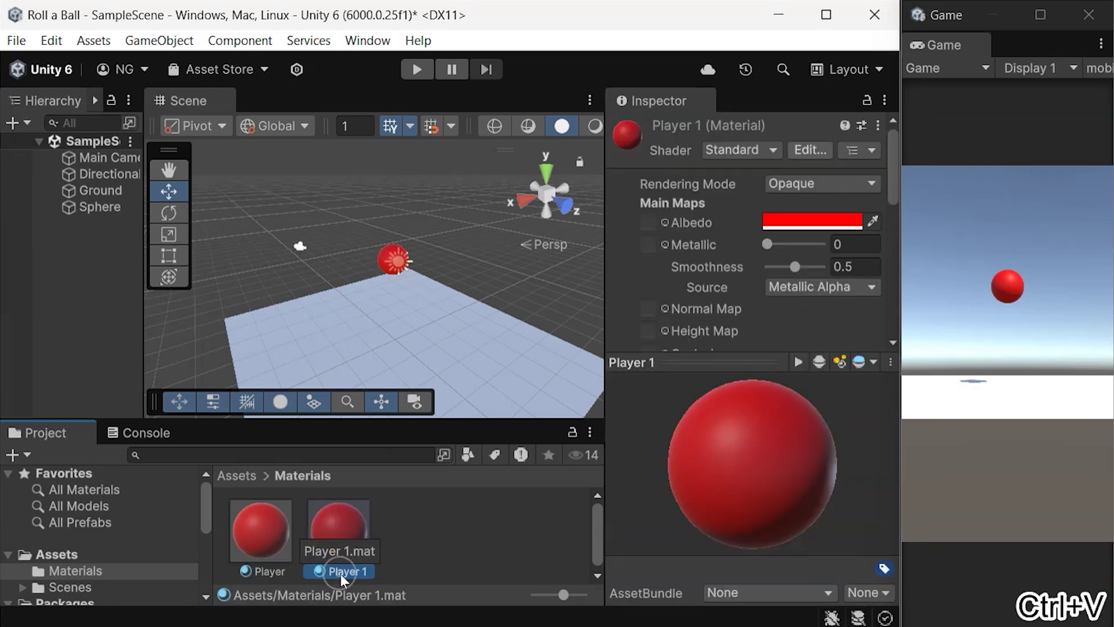
{"action": "left_click", "coordinate": [340, 574]}
{"action": "type", "text": "Ground"}
{"action": "key", "text": "Return"}
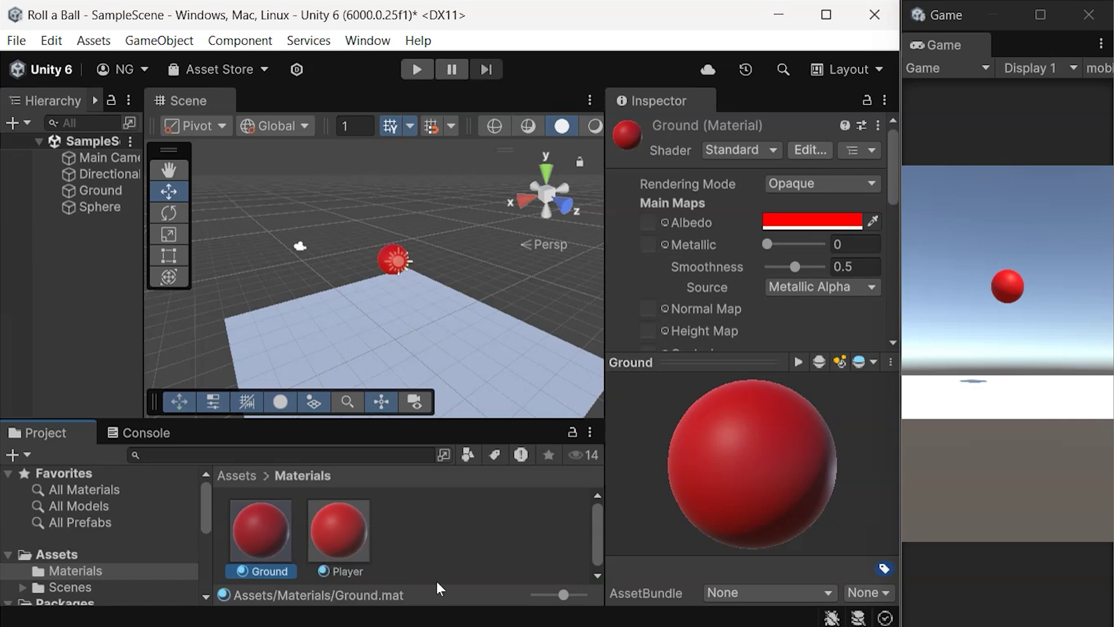
- Set the Ground material's albedo to orange FFA900 and apply the material to the ground plane
{"action": "left_click", "coordinate": [813, 220]}
{"action": "left_click_drag", "start_coordinate": [1015, 166], "coordinate": [1042, 176]}
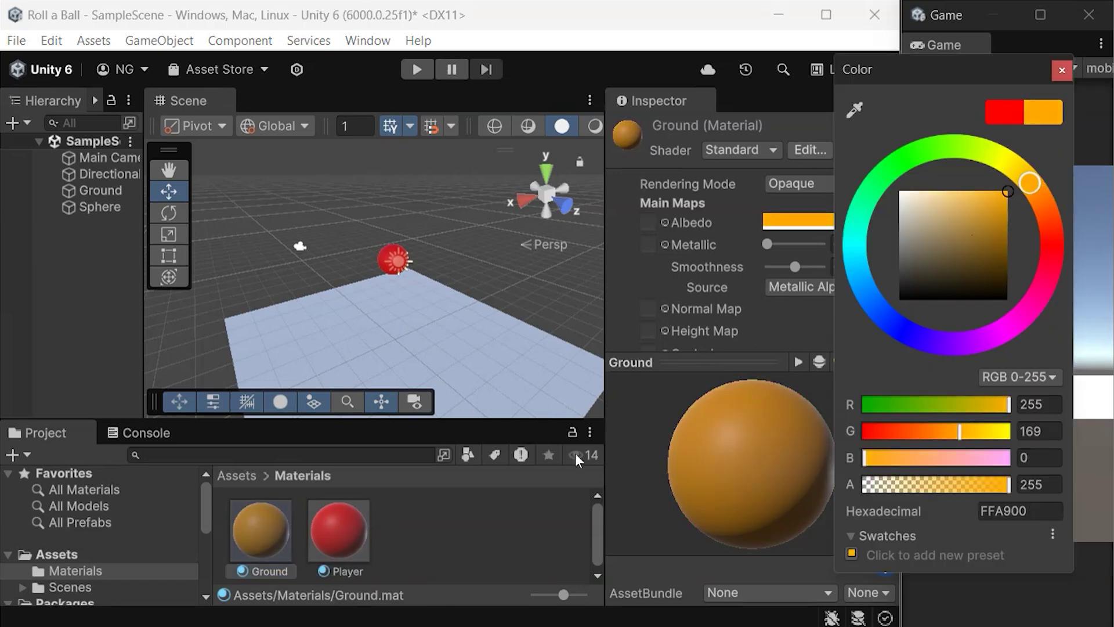
{"action": "left_click_drag", "start_coordinate": [280, 543], "coordinate": [353, 342]}
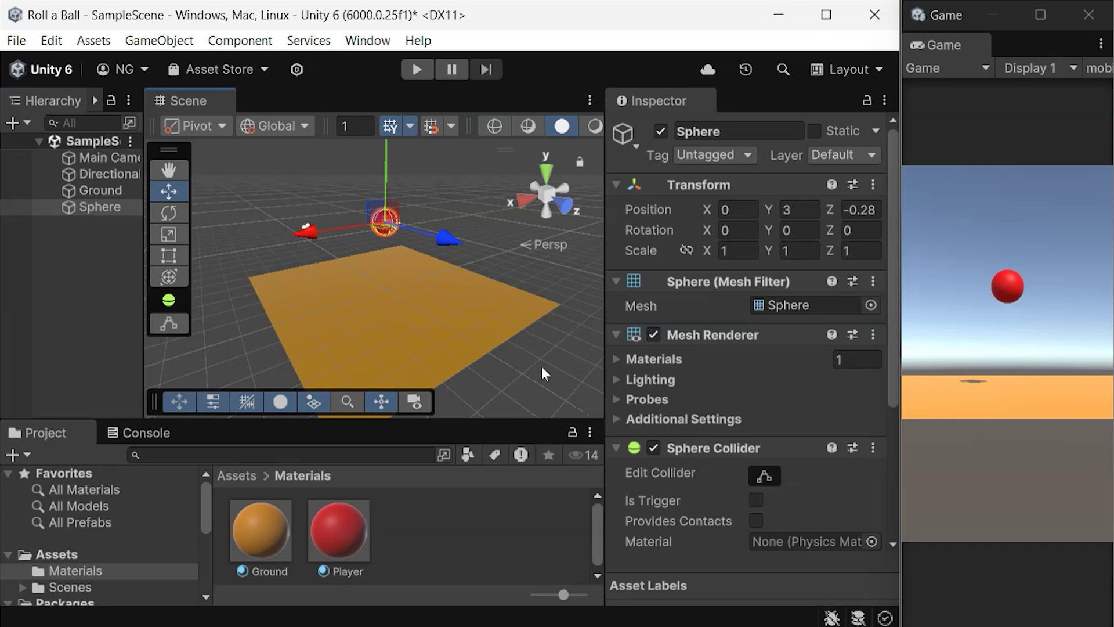
- Switch to Adobe Photoshop 2022 and create a new document 100 cm wide and 100 cm high
{"action": "key", "text": "super"}
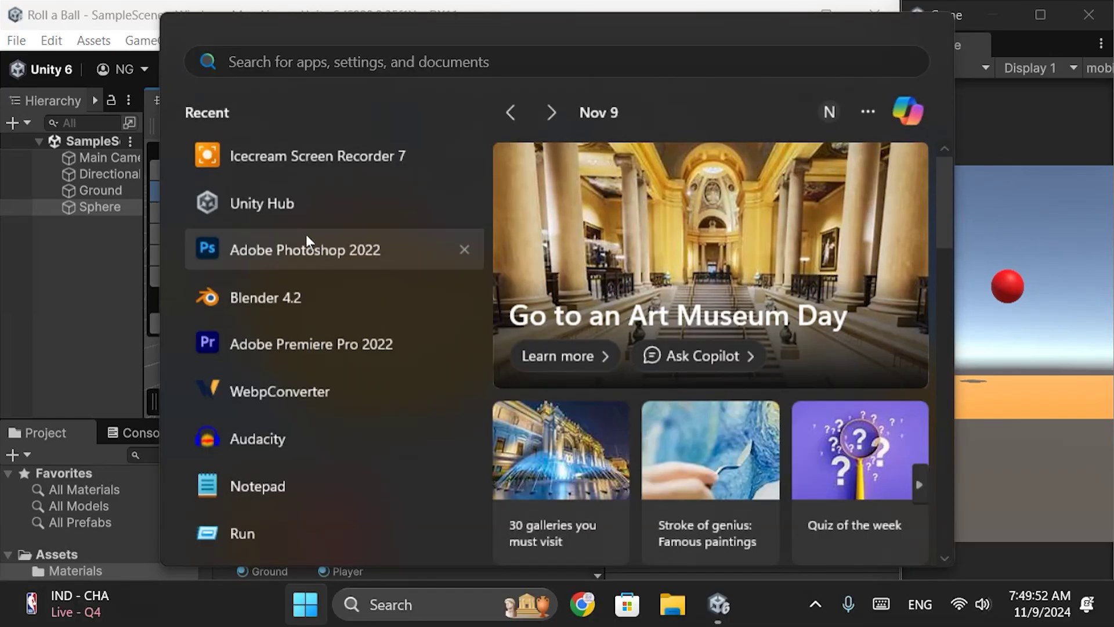
{"action": "left_click", "coordinate": [305, 235]}
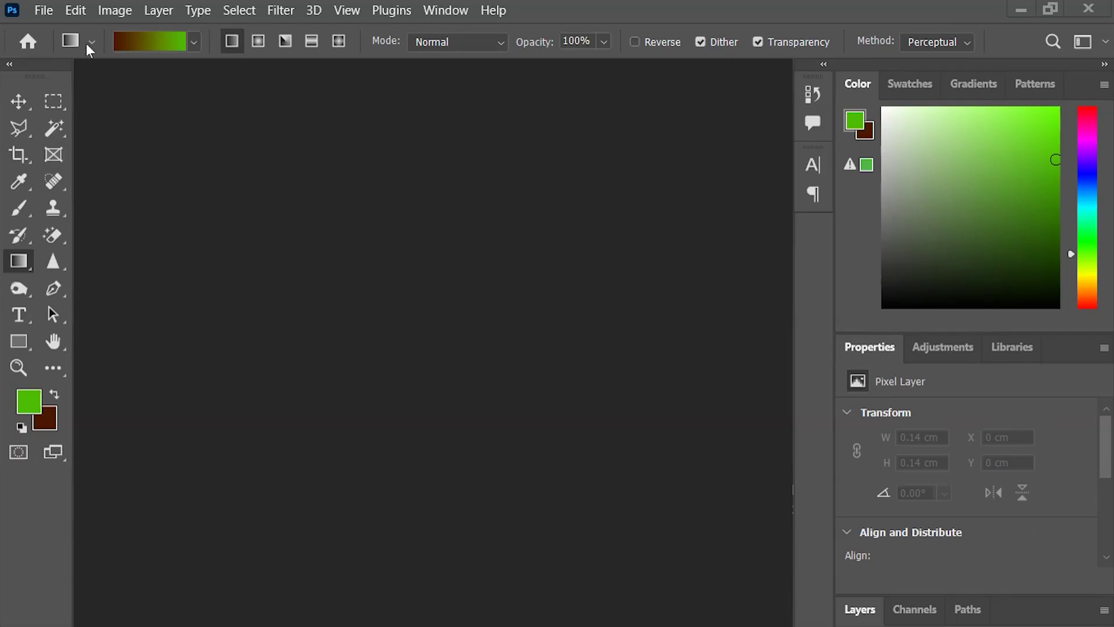
{"action": "left_click", "coordinate": [44, 10]}
{"action": "left_click", "coordinate": [61, 29]}
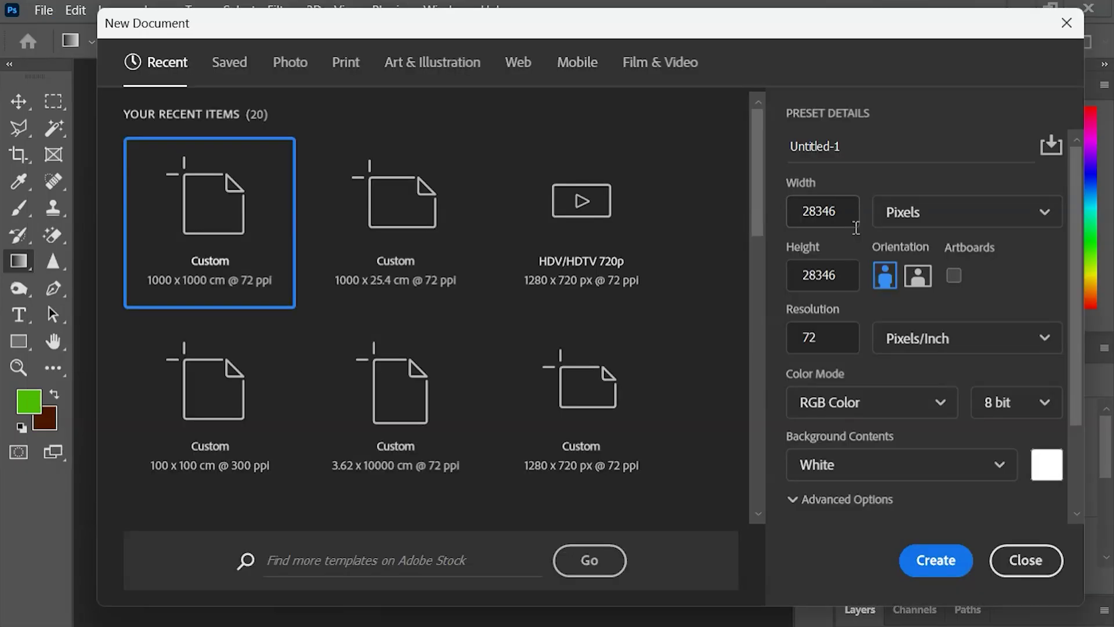
{"action": "left_click", "coordinate": [998, 210]}
{"action": "left_click", "coordinate": [911, 314]}
{"action": "double_click", "coordinate": [799, 203]}
{"action": "type", "text": "100"}
{"action": "key", "text": "Tab"}
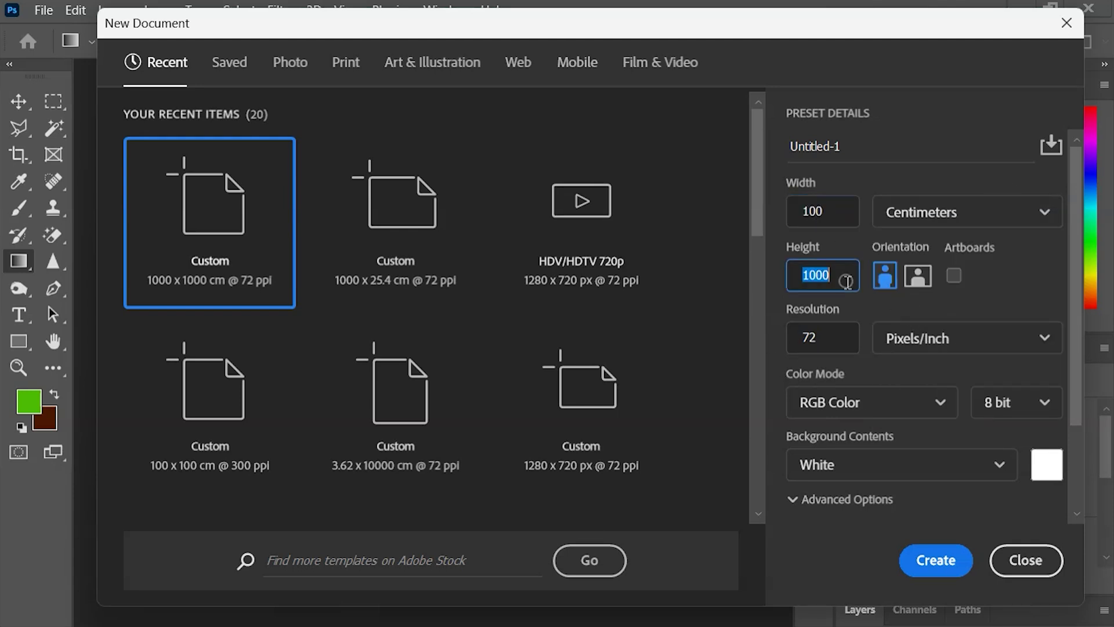
{"action": "type", "text": "100"}
{"action": "key", "text": "Return"}
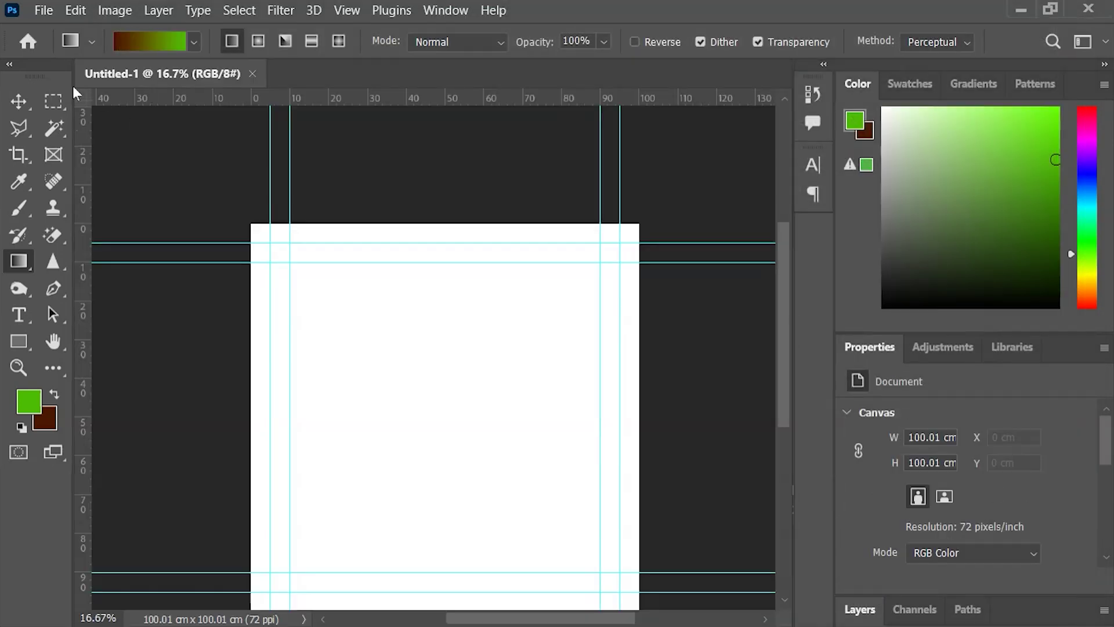
- Remove all horizontal guides and the vertical guides at 5 and 10 cm, and move the 95 cm vertical guide to about 10 cm
{"action": "left_click_drag", "start_coordinate": [271, 328], "coordinate": [83, 314]}
{"action": "left_click_drag", "start_coordinate": [289, 296], "coordinate": [83, 282]}
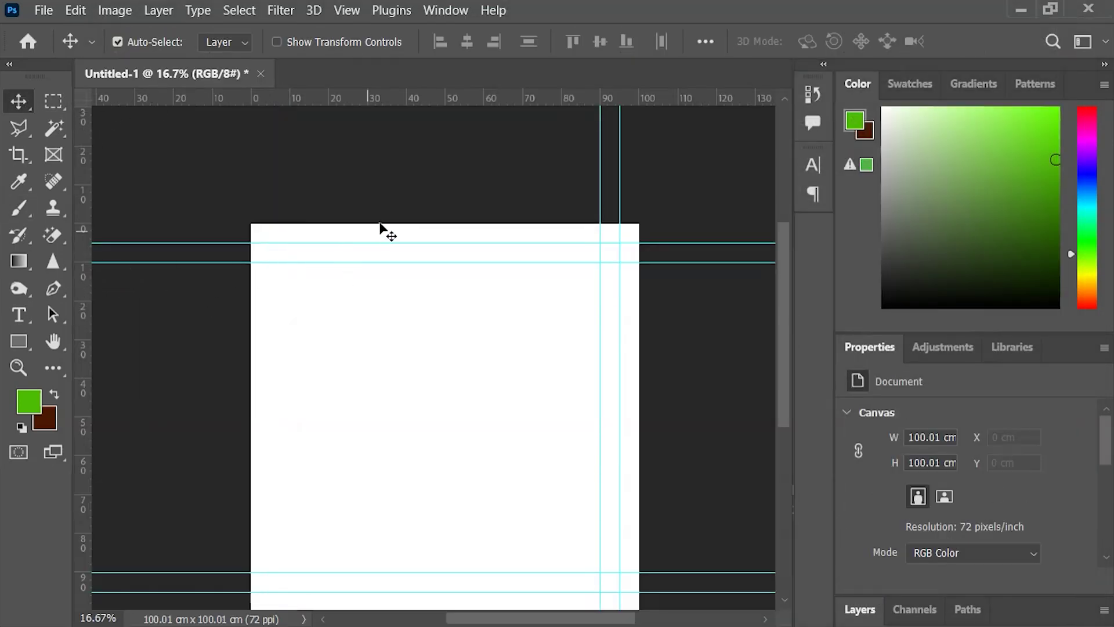
{"action": "left_click_drag", "start_coordinate": [383, 242], "coordinate": [383, 100]}
{"action": "left_click_drag", "start_coordinate": [364, 262], "coordinate": [461, 100]}
{"action": "left_click_drag", "start_coordinate": [620, 174], "coordinate": [292, 155]}
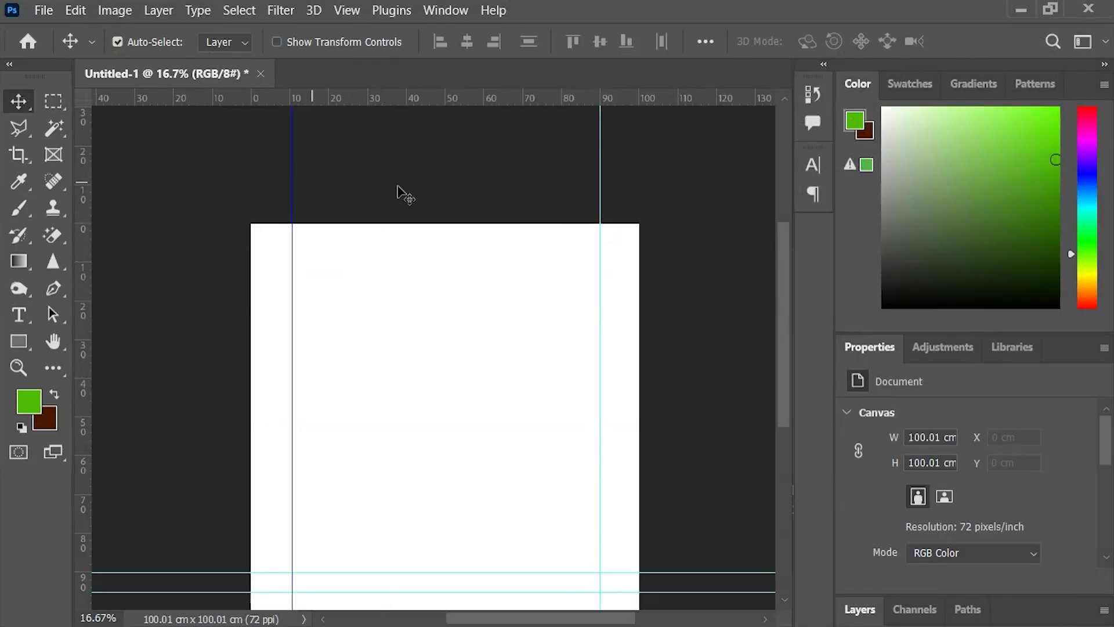
{"action": "left_click", "coordinate": [600, 184]}
{"action": "left_click_drag", "start_coordinate": [370, 591], "coordinate": [385, 100]}
{"action": "left_click_drag", "start_coordinate": [356, 571], "coordinate": [372, 100]}
- Add three vertical guides at about 50, 3 and 97 cm across the canvas
{"action": "left_click_drag", "start_coordinate": [83, 291], "coordinate": [445, 290]}
{"action": "left_click_drag", "start_coordinate": [83, 372], "coordinate": [263, 375]}
{"action": "left_click_drag", "start_coordinate": [78, 364], "coordinate": [628, 250]}
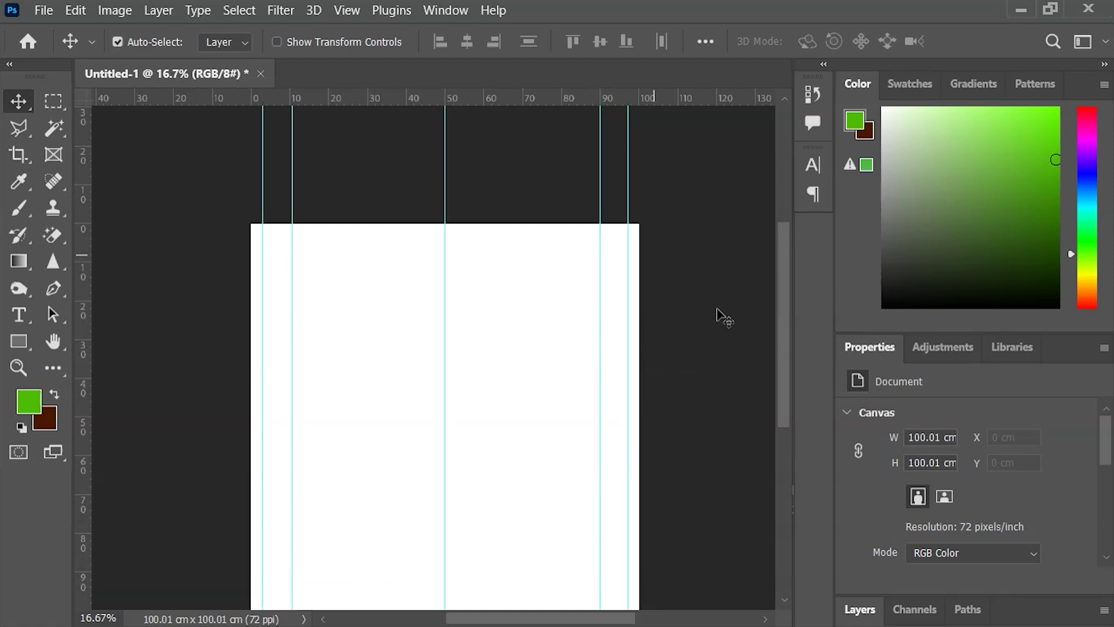
- Show the document's layers, activate the Rectangular Marquee tool, and set the foreground color to a light orange
{"action": "left_click", "coordinate": [859, 609]}
{"action": "key", "text": "m"}
{"action": "left_click", "coordinate": [31, 407]}
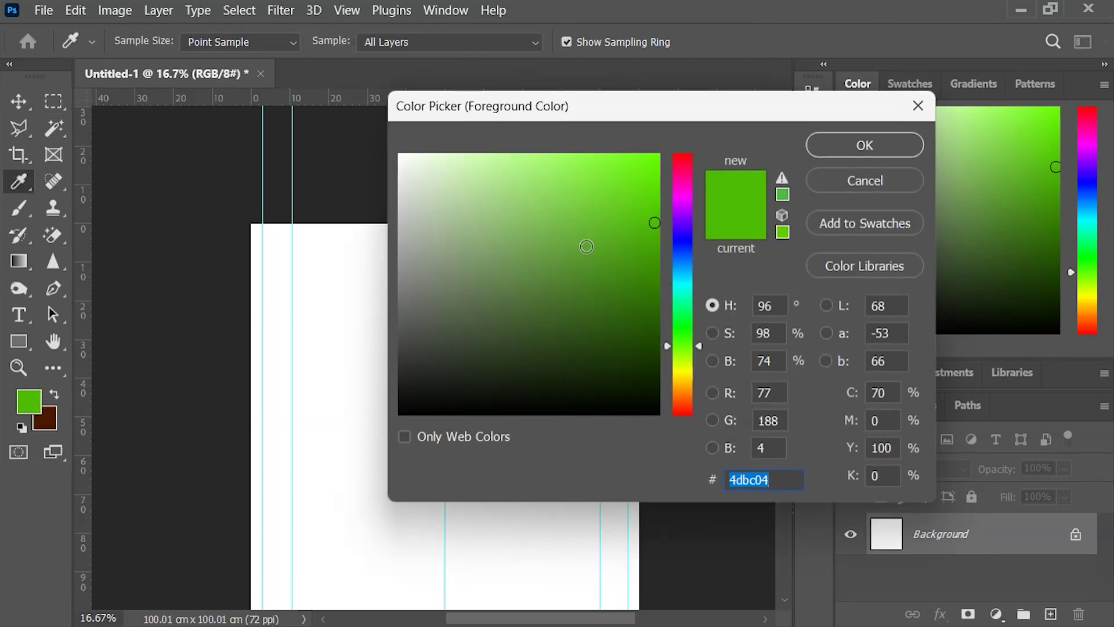
{"action": "left_click_drag", "start_coordinate": [676, 324], "coordinate": [679, 390]}
{"action": "left_click", "coordinate": [518, 158]}
{"action": "left_click", "coordinate": [896, 150]}
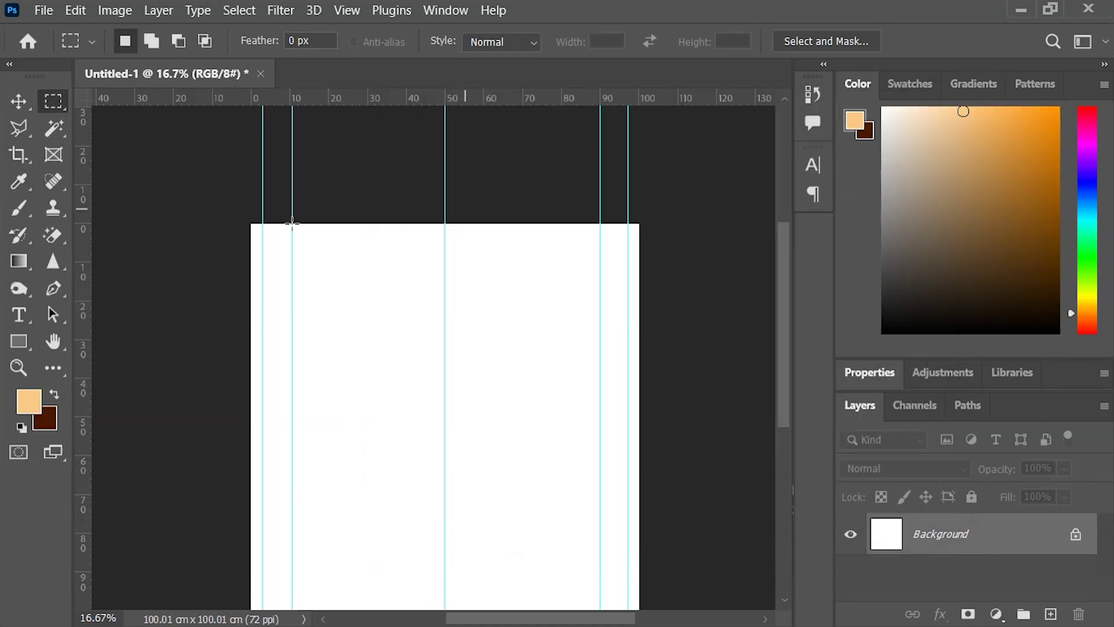
- Fill the whole canvas with the light orange foreground color using the Paint Bucket tool
{"action": "left_click_drag", "start_coordinate": [18, 261], "coordinate": [120, 285]}
{"action": "left_click", "coordinate": [423, 380]}
- Fill the strips between the canvas edges and the 10 and 90 cm guides with a darker orange, and clear the selection
{"action": "left_click", "coordinate": [30, 402]}
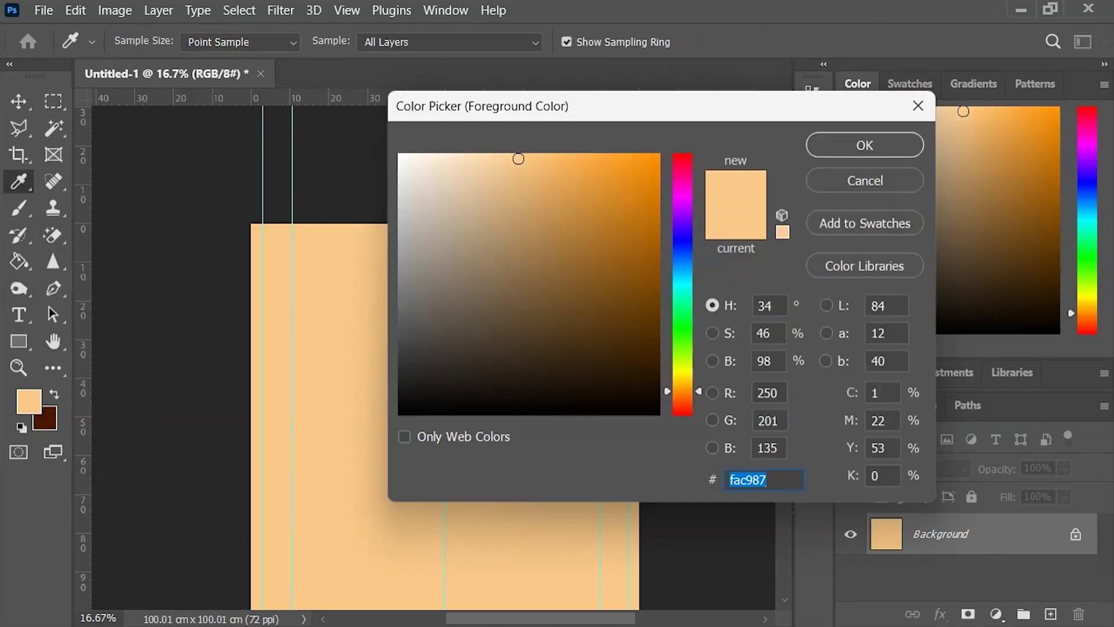
{"action": "left_click", "coordinate": [551, 187]}
{"action": "left_click", "coordinate": [828, 142]}
{"action": "key", "text": "m"}
{"action": "mouse_move", "coordinate": [251, 224]}
{"action": "left_mouse_down"}
{"action": "mouse_move", "coordinate": [339, 469]}
{"action": "mouse_move", "coordinate": [292, 607]}
{"action": "left_mouse_up"}
{"action": "left_click_drag", "start_coordinate": [600, 139], "coordinate": [706, 526], "text": "shift"}
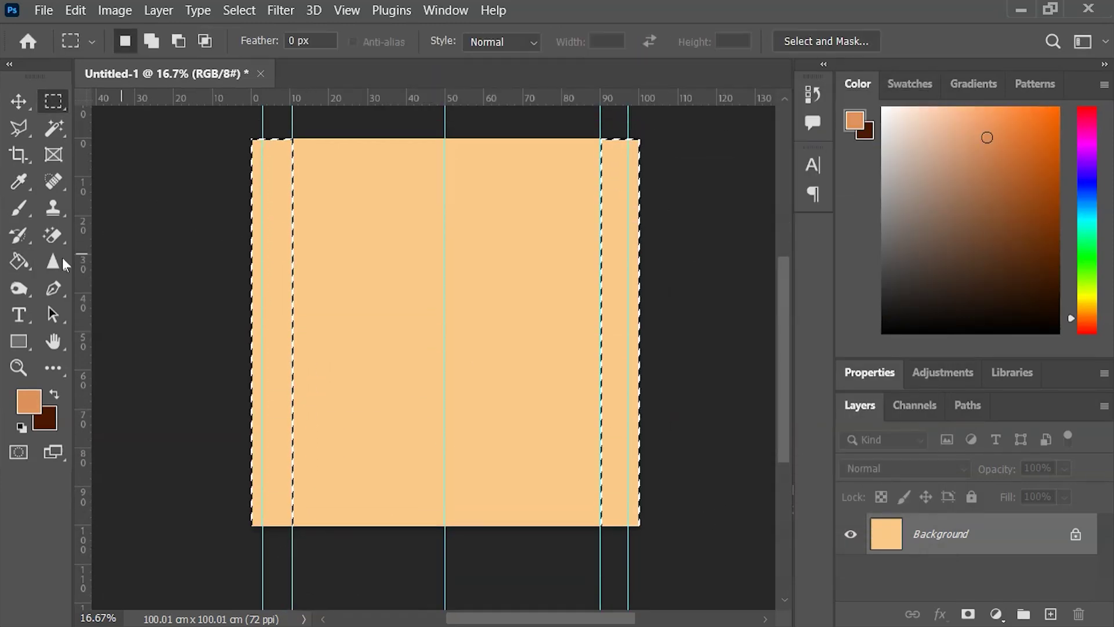
{"action": "left_click", "coordinate": [18, 261]}
{"action": "left_click", "coordinate": [619, 288]}
{"action": "left_click", "coordinate": [278, 288]}
{"action": "key", "text": "ctrl+d"}
- Fill the thin strips outside the 3 and 97 cm guides with a reddish brown, clear the selection, and activate the Move tool
{"action": "left_click", "coordinate": [29, 401]}
{"action": "left_click", "coordinate": [569, 224]}
{"action": "left_click", "coordinate": [864, 145]}
{"action": "key", "text": "m"}
{"action": "left_click_drag", "start_coordinate": [249, 135], "coordinate": [263, 527]}
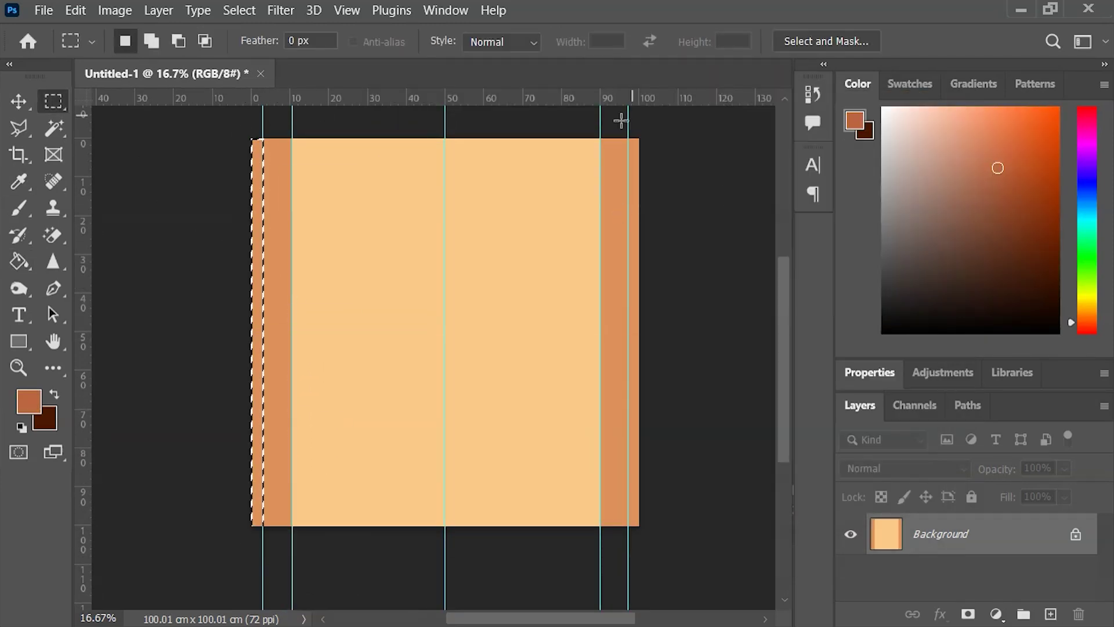
{"action": "left_click_drag", "start_coordinate": [629, 135], "coordinate": [721, 534], "text": "shift"}
{"action": "key", "text": "g"}
{"action": "left_click", "coordinate": [262, 276]}
{"action": "left_click", "coordinate": [633, 308]}
{"action": "key", "text": "ctrl+d"}
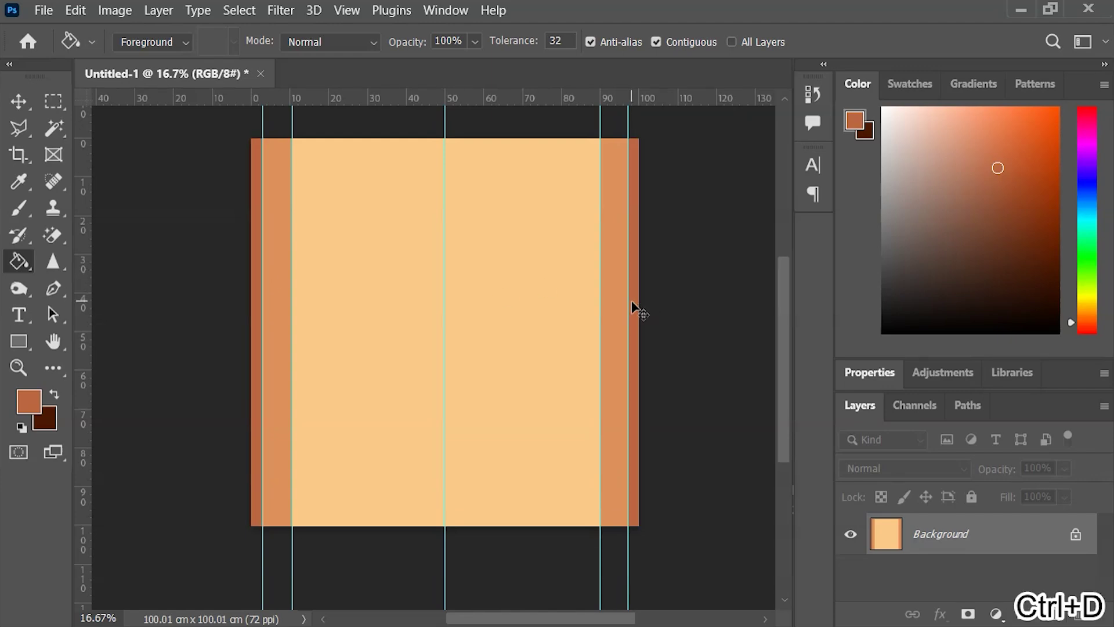
{"action": "key", "text": "v"}
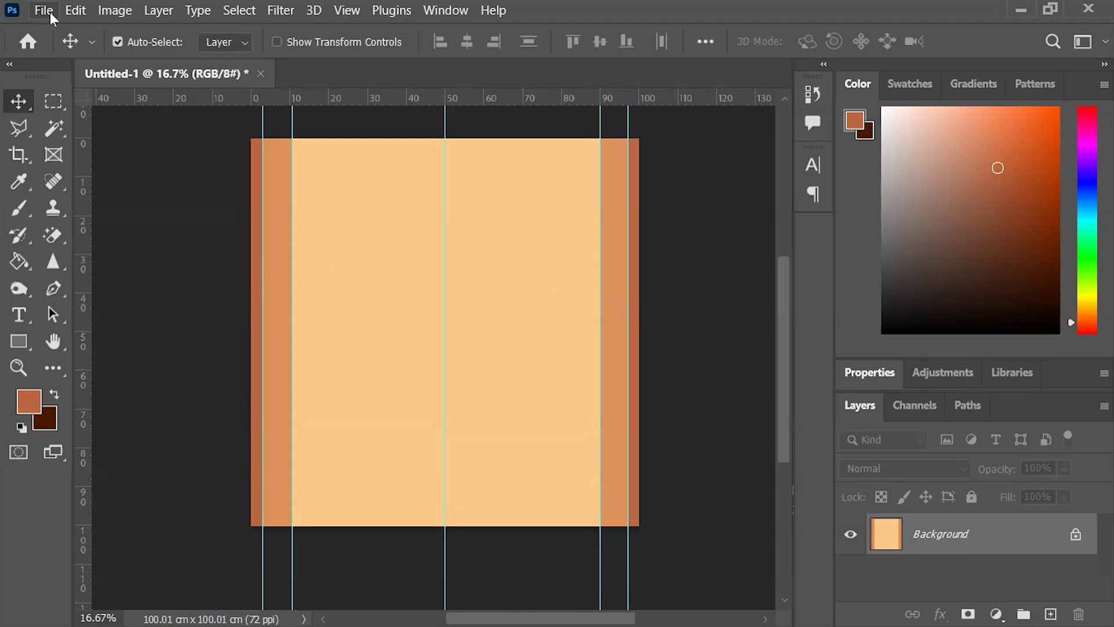
- Save the texture as a JPEG file named road
{"action": "left_click", "coordinate": [43, 11]}
{"action": "left_click", "coordinate": [132, 246]}
{"action": "left_click", "coordinate": [265, 415]}
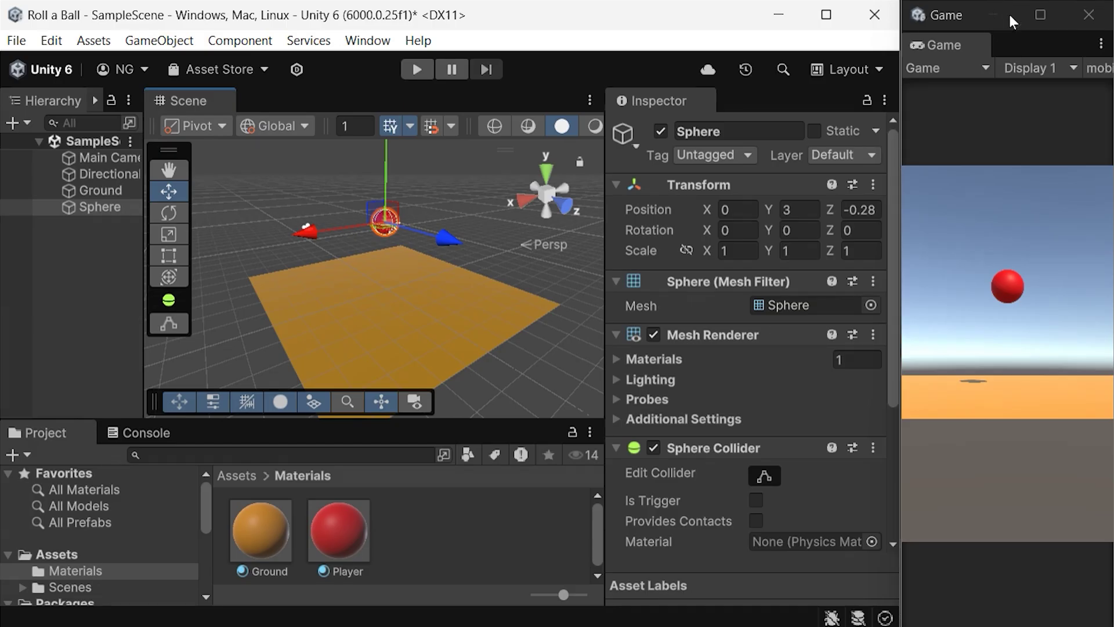
- Switch to Unity and create a folder named Texture in the Assets folder
{"action": "left_click", "coordinate": [408, 526]}
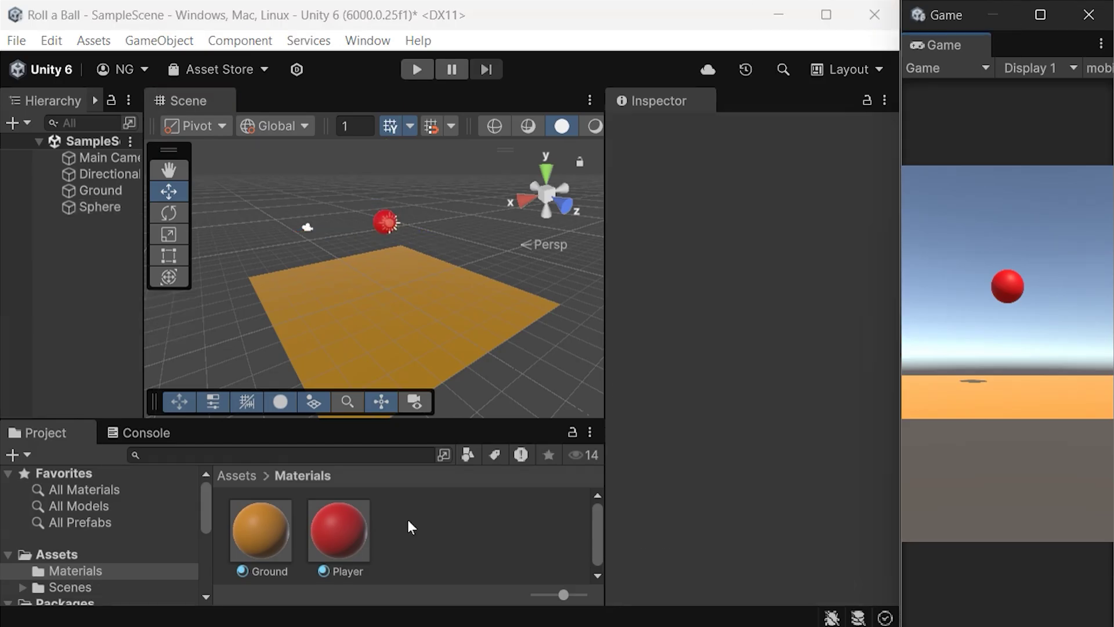
{"action": "left_click", "coordinate": [231, 477]}
{"action": "right_click", "coordinate": [504, 525]}
{"action": "mouse_move", "coordinate": [559, 78]}
{"action": "left_click", "coordinate": [938, 83]}
{"action": "type", "text": "Texture"}
{"action": "key", "text": "Return"}
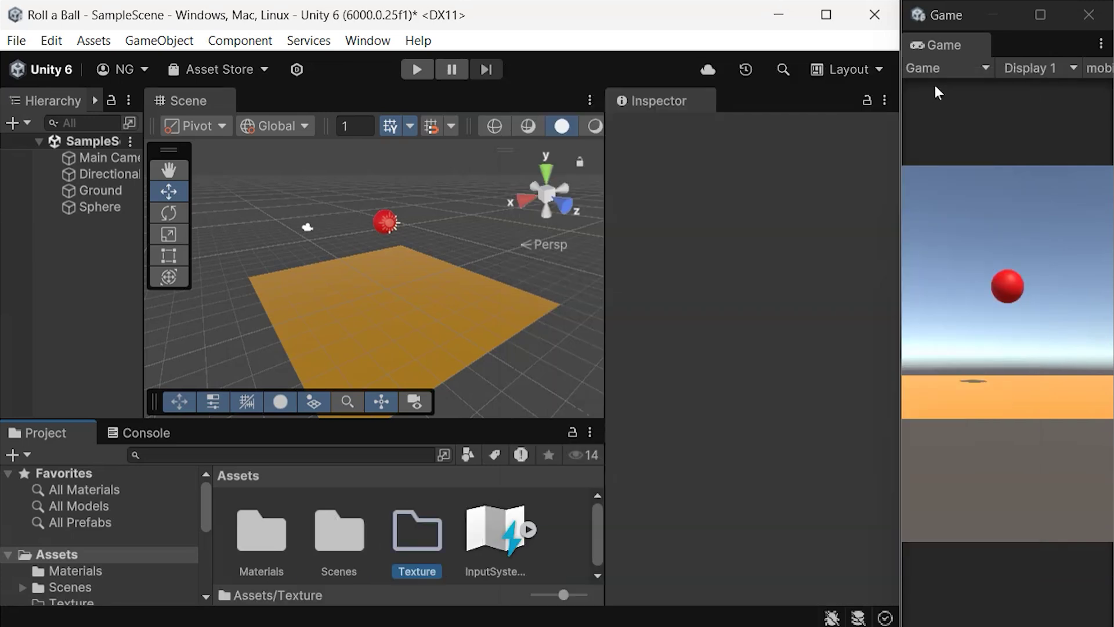
- Import road.jpg from the desktop into the Texture folder
{"action": "double_click", "coordinate": [407, 533]}
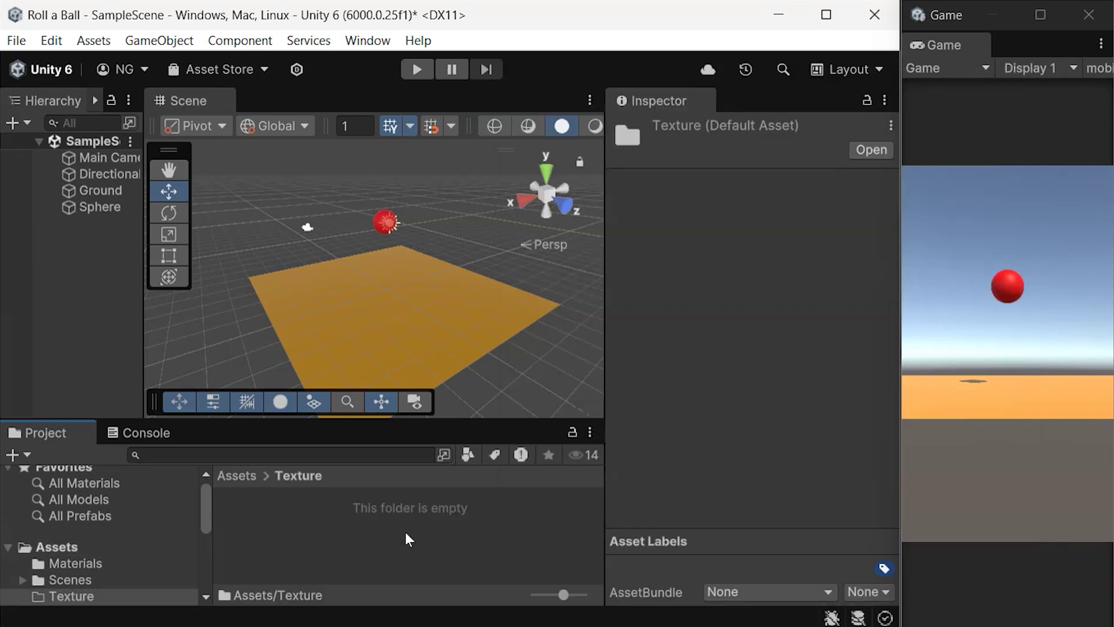
{"action": "left_click_drag", "start_coordinate": [103, 14], "coordinate": [519, 14]}
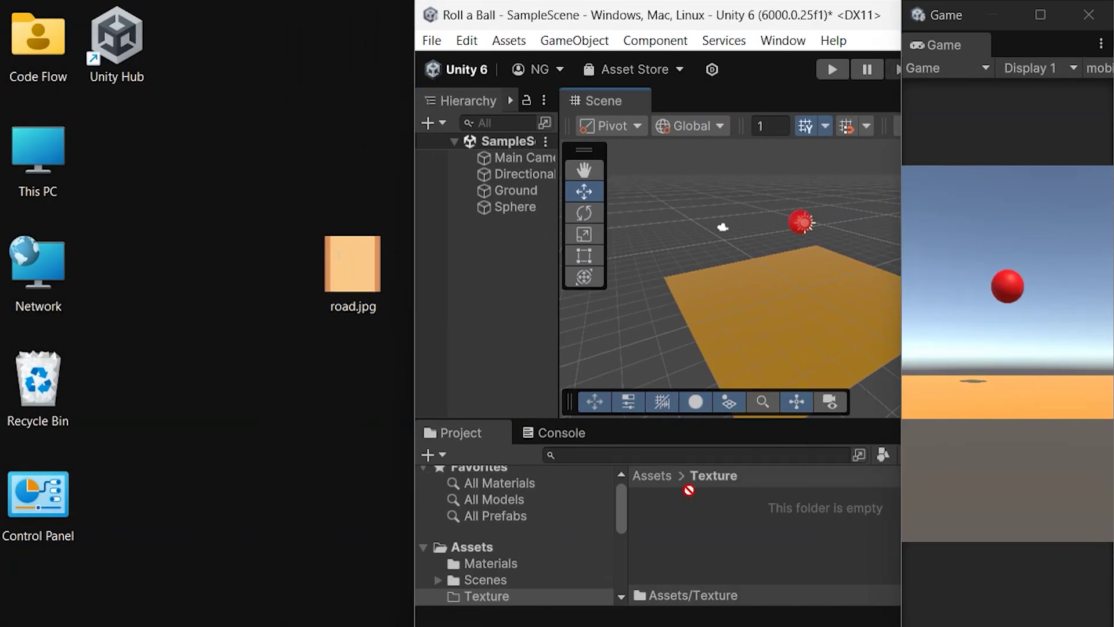
{"action": "left_click_drag", "start_coordinate": [689, 490], "coordinate": [739, 537]}
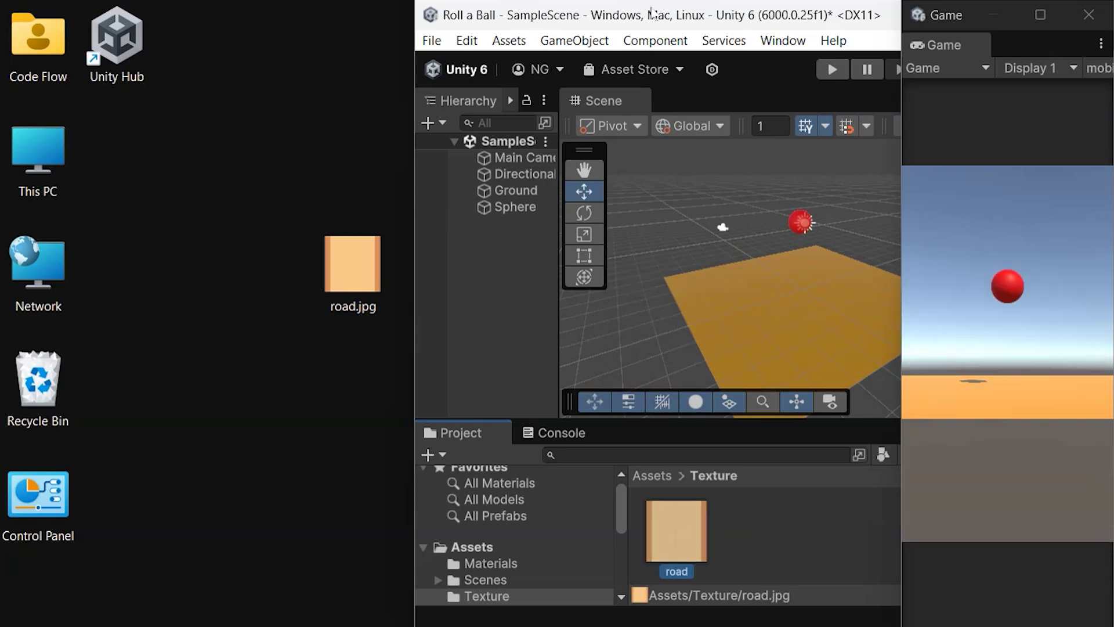
{"action": "double_click", "coordinate": [654, 13]}
{"action": "left_click", "coordinate": [375, 524]}
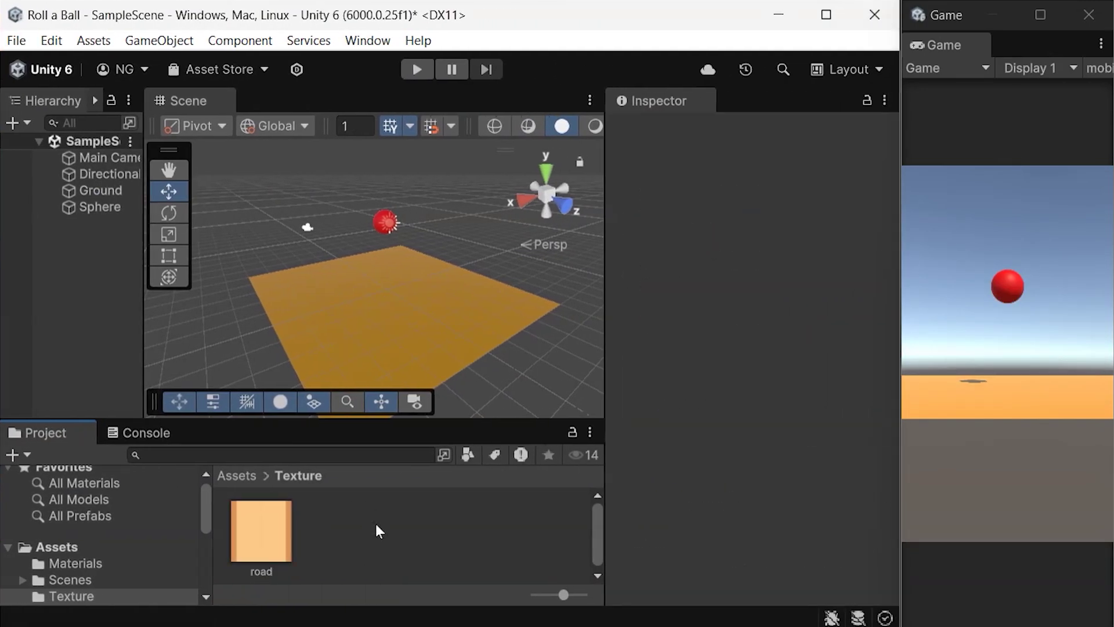
- Assign the road texture to the Albedo map of the Ground material
{"action": "left_click", "coordinate": [73, 563]}
{"action": "left_click", "coordinate": [280, 529]}
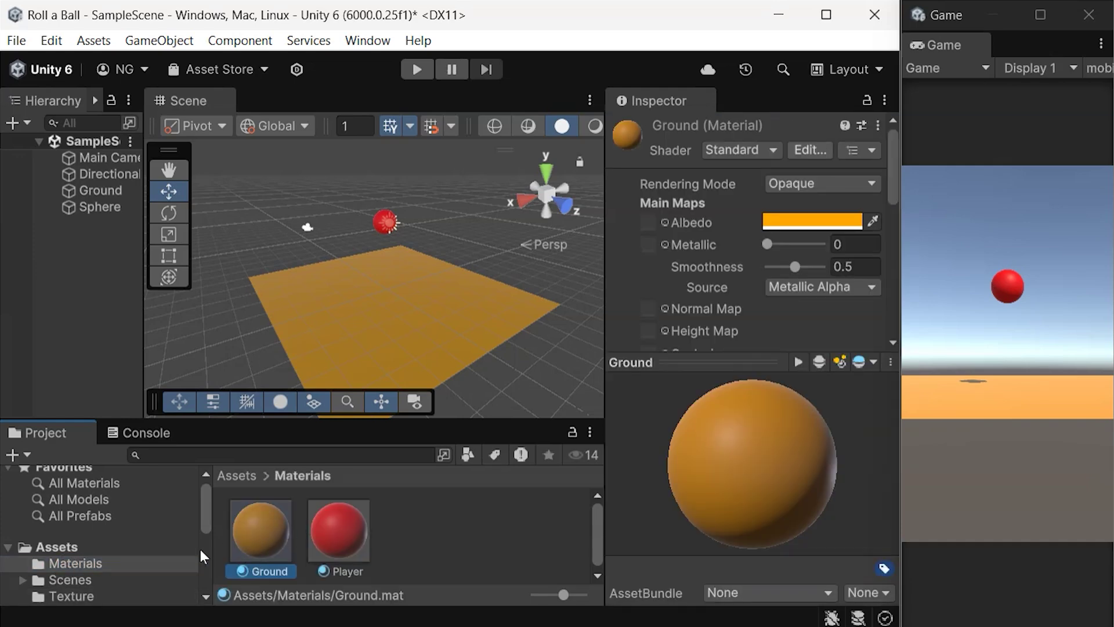
{"action": "left_click", "coordinate": [68, 596]}
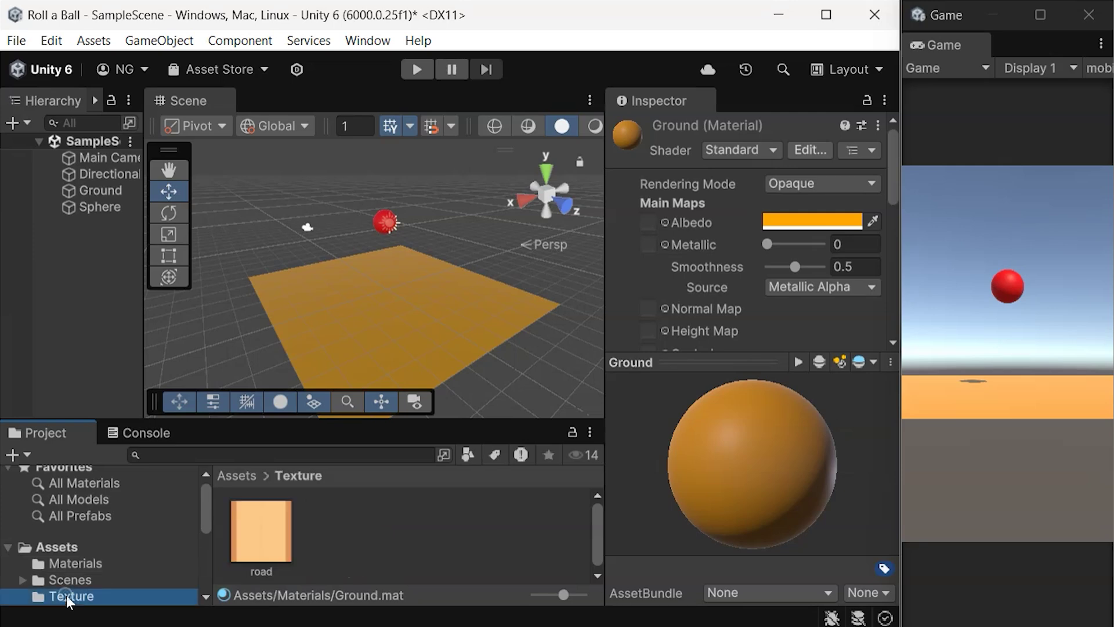
{"action": "left_click_drag", "start_coordinate": [259, 547], "coordinate": [649, 225]}
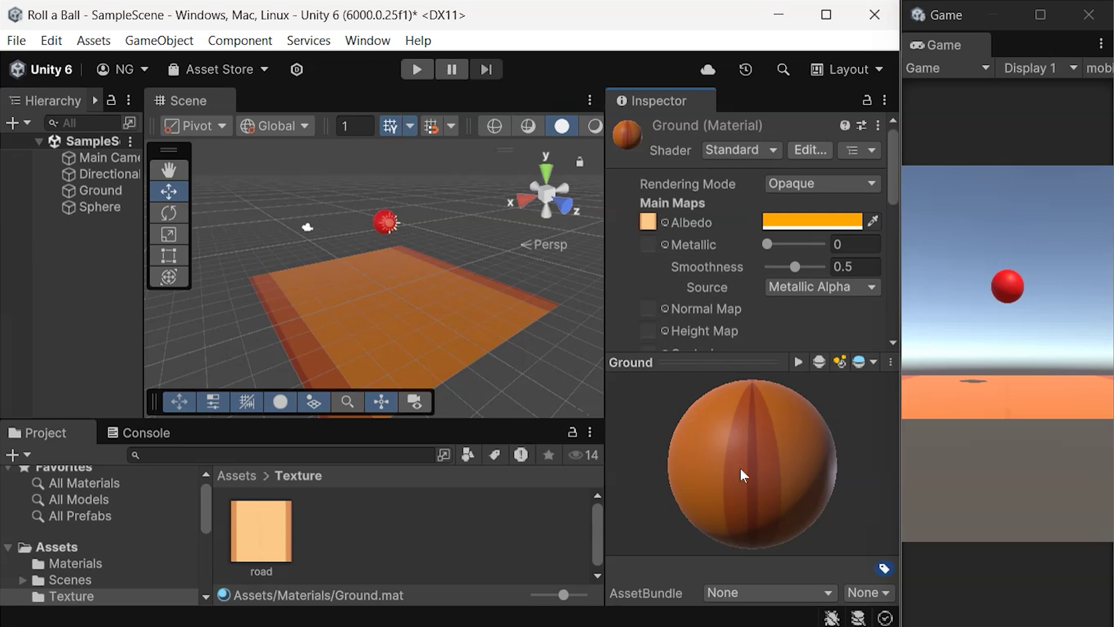
- Raise the Main Camera by setting its Y position to 3
{"action": "left_click_drag", "start_coordinate": [144, 305], "coordinate": [182, 304]}
{"action": "left_click", "coordinate": [124, 158]}
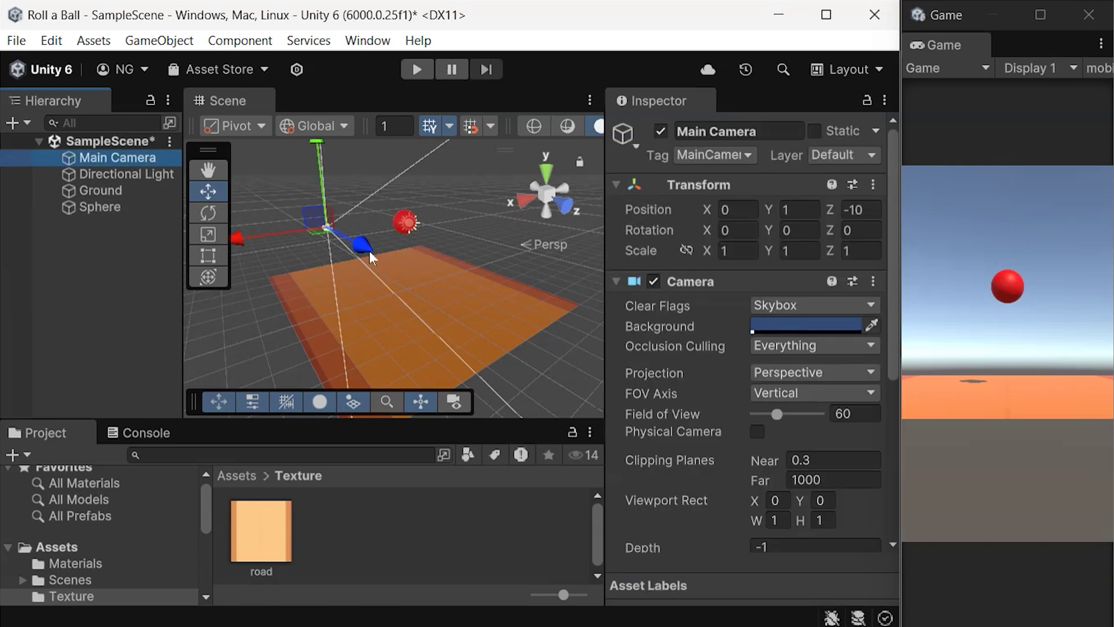
{"action": "key", "text": "f"}
{"action": "left_click_drag", "start_coordinate": [543, 346], "coordinate": [467, 299], "text": "alt"}
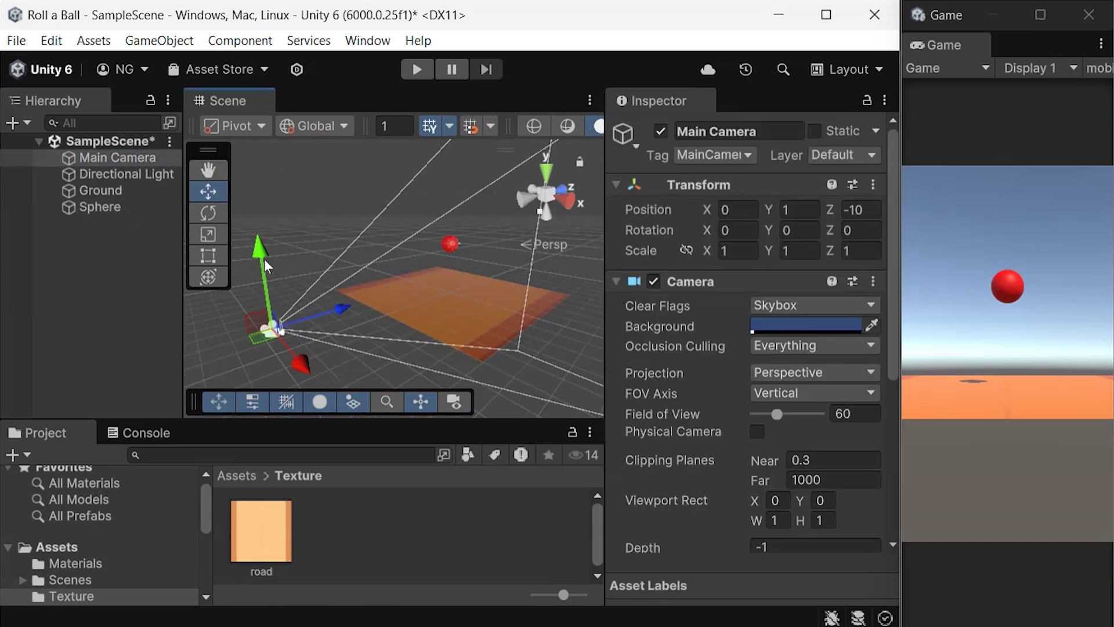
{"action": "mouse_move", "coordinate": [279, 270]}
{"action": "left_mouse_down"}
{"action": "mouse_move", "coordinate": [274, 219]}
{"action": "mouse_move", "coordinate": [280, 266]}
{"action": "left_mouse_up"}
{"action": "left_click_drag", "start_coordinate": [768, 209], "coordinate": [853, 232]}
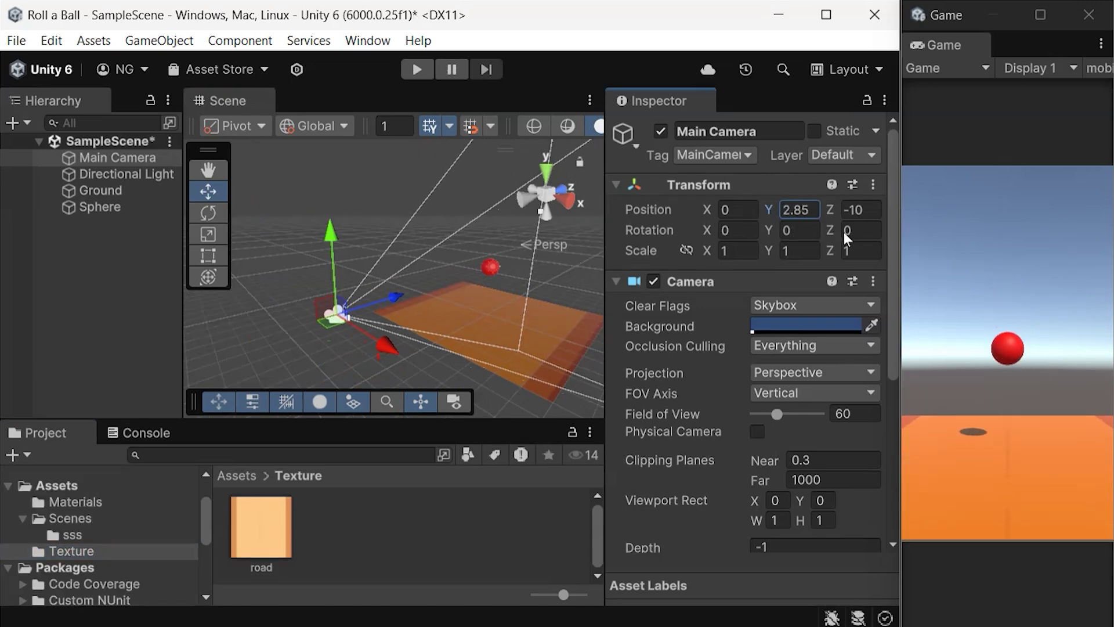
{"action": "type", "text": "3"}
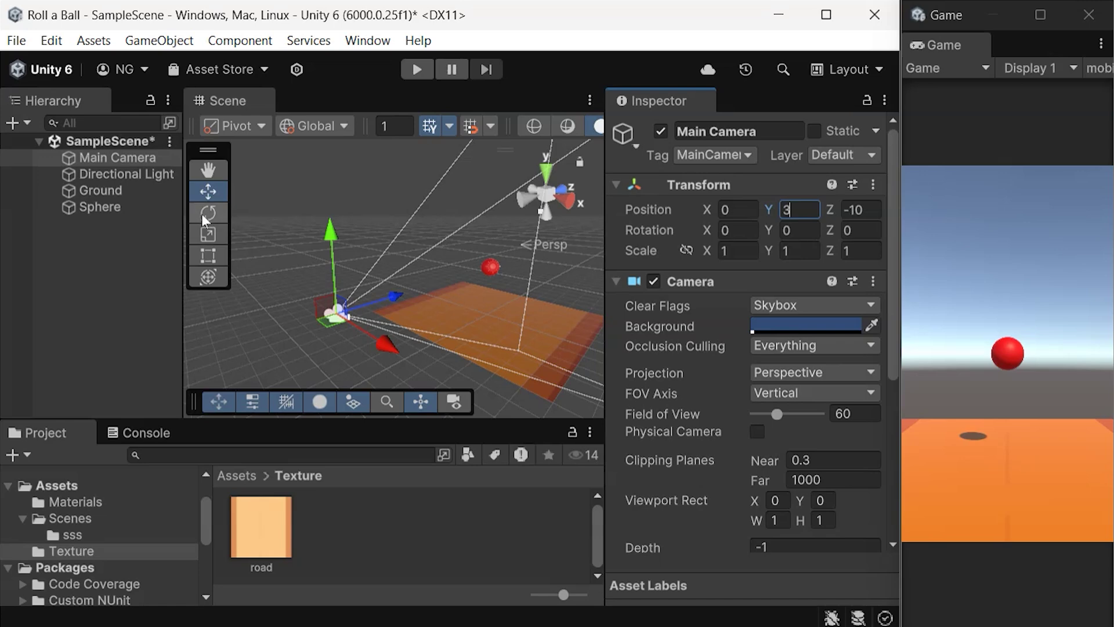
- Rename the Sphere object to Player and lower it onto the surface of the ground
{"action": "left_click", "coordinate": [99, 207]}
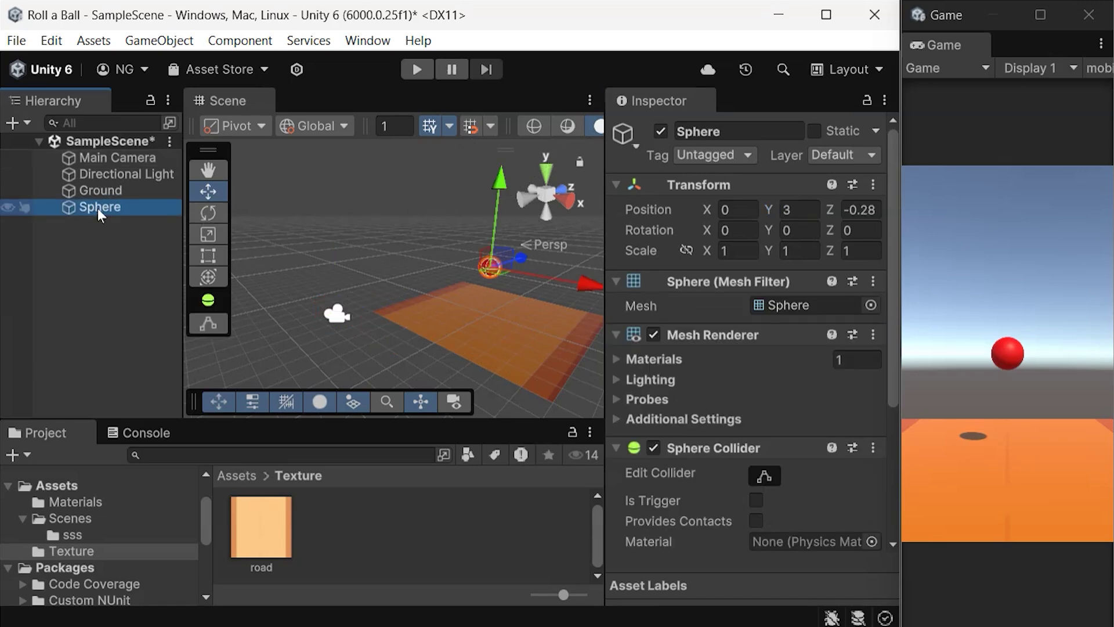
{"action": "left_click", "coordinate": [96, 209]}
{"action": "type", "text": "Player"}
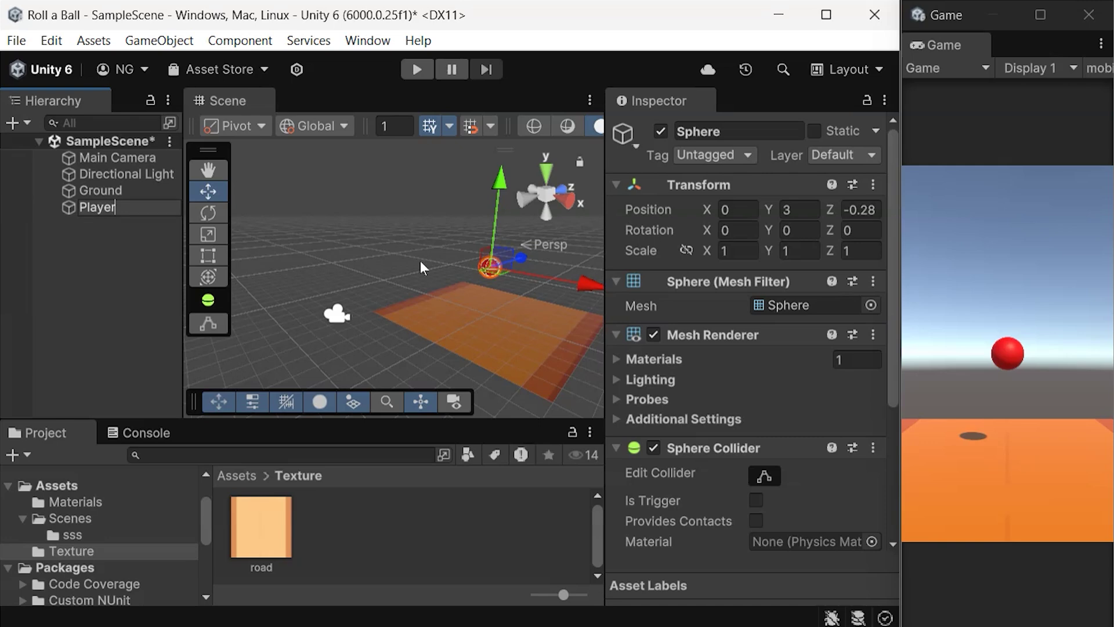
{"action": "key", "text": "Return"}
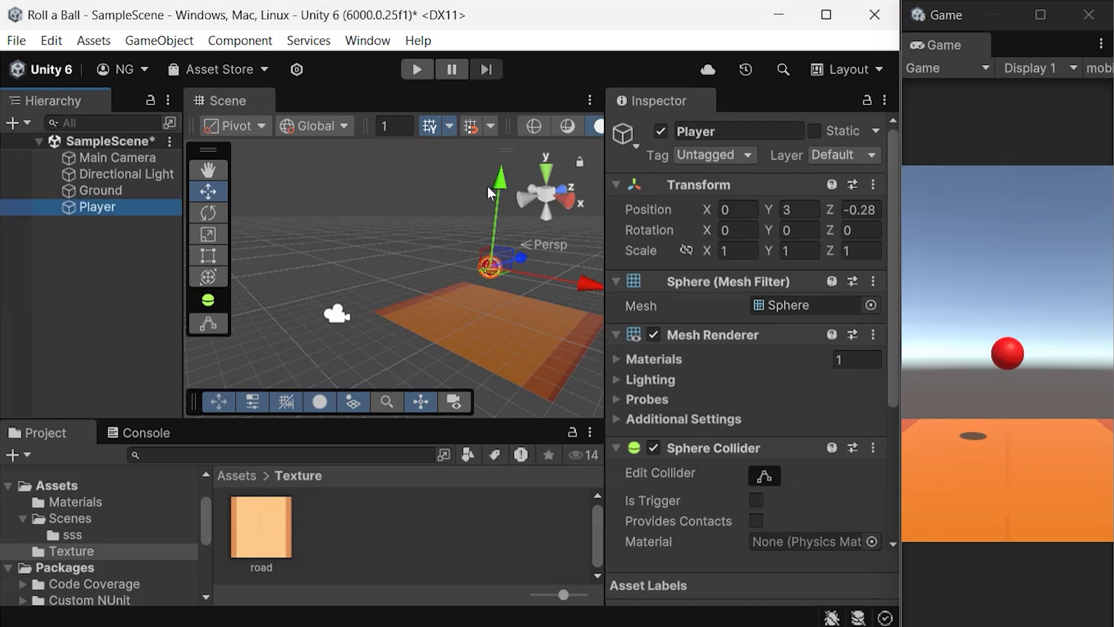
{"action": "key", "text": "f"}
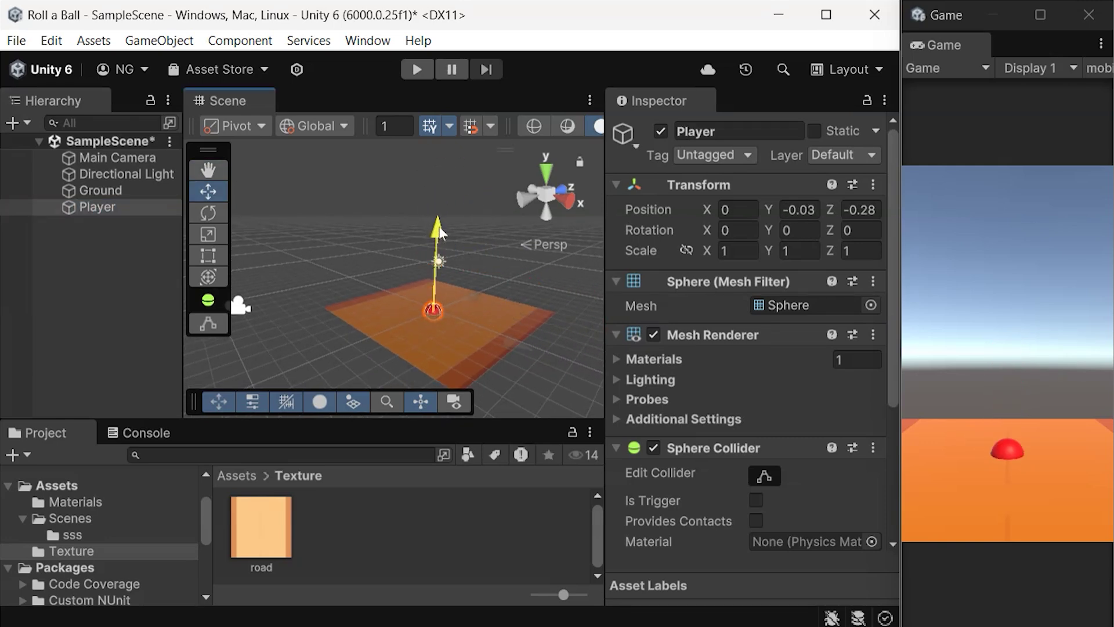
{"action": "left_click_drag", "start_coordinate": [447, 217], "coordinate": [445, 217]}
- Lengthen the Ground plane by setting its Z scale to 100, and save the scene
{"action": "left_click", "coordinate": [100, 190]}
{"action": "left_click_drag", "start_coordinate": [829, 250], "coordinate": [1113, 264]}
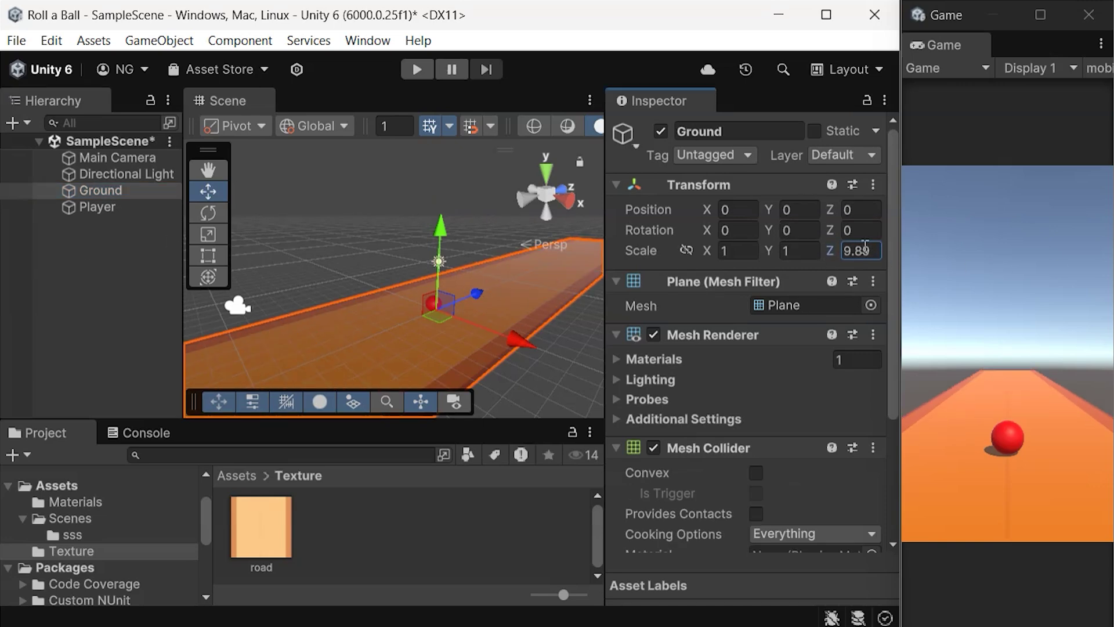
{"action": "left_click_drag", "start_coordinate": [875, 251], "coordinate": [804, 248]}
{"action": "type", "text": "100"}
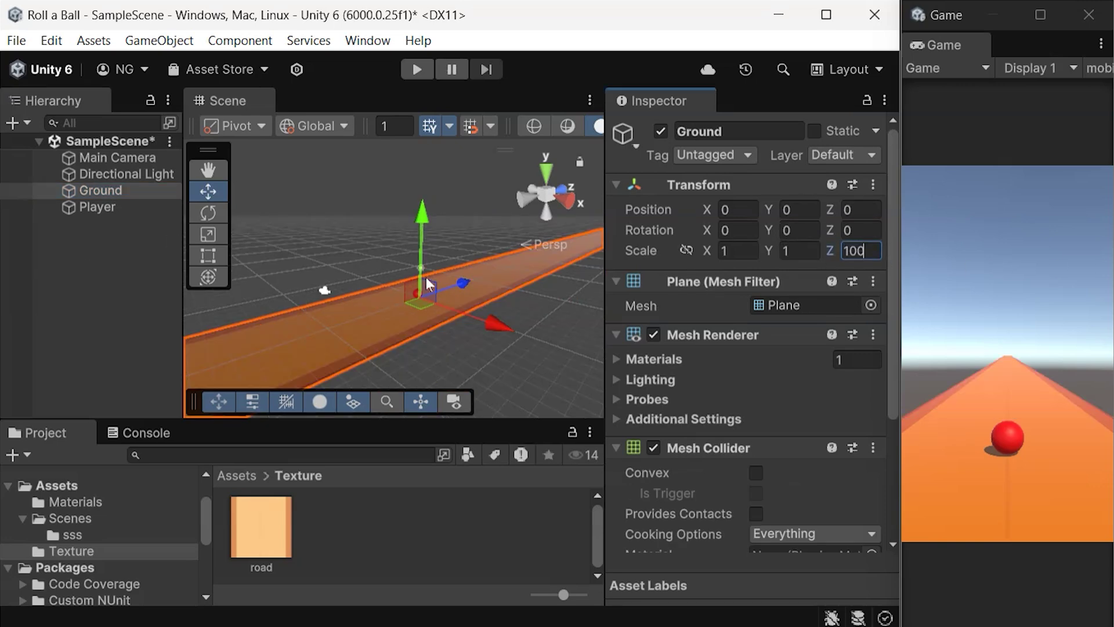
{"action": "key", "text": "ctrl+s"}
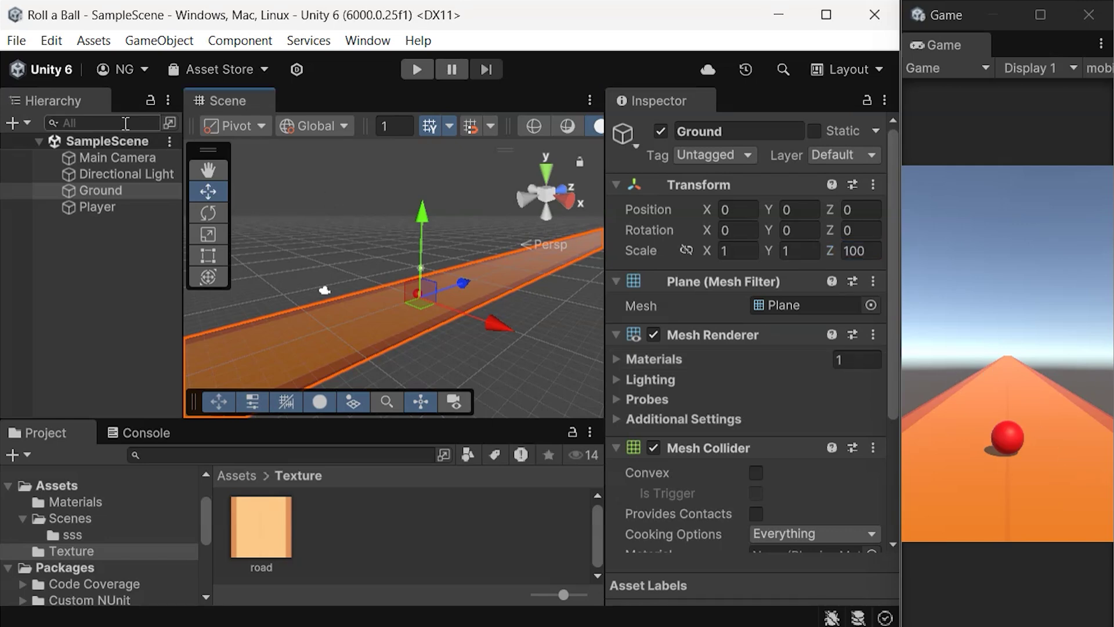
- Set the Main Camera's Clear Flags to Solid Color with the dark blue background color 001730
{"action": "left_click", "coordinate": [78, 158]}
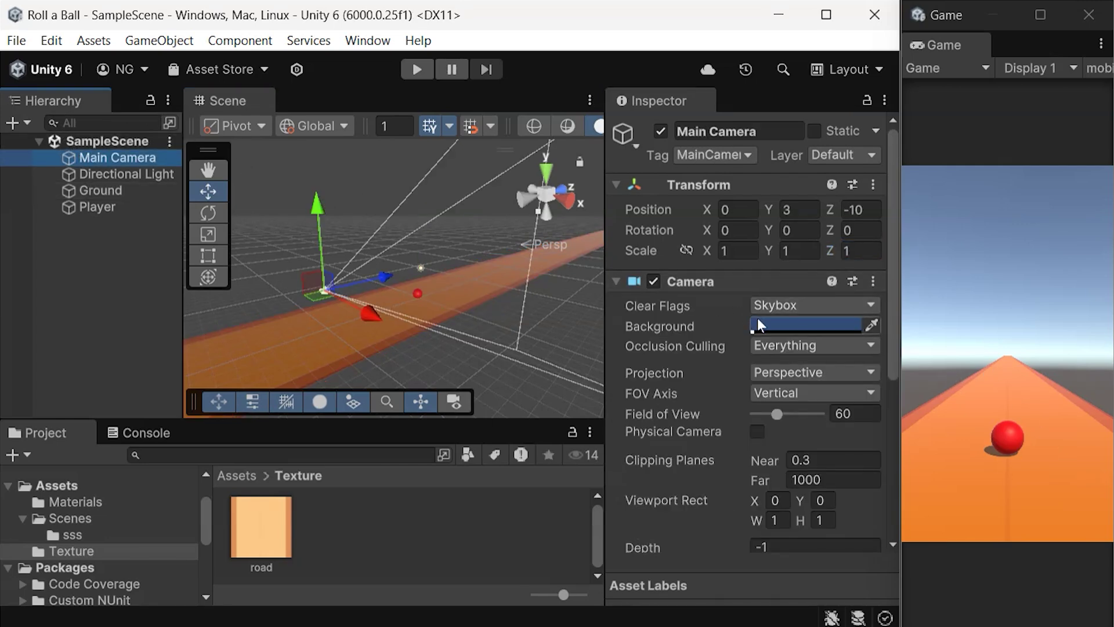
{"action": "left_click", "coordinate": [806, 307]}
{"action": "left_click", "coordinate": [846, 345]}
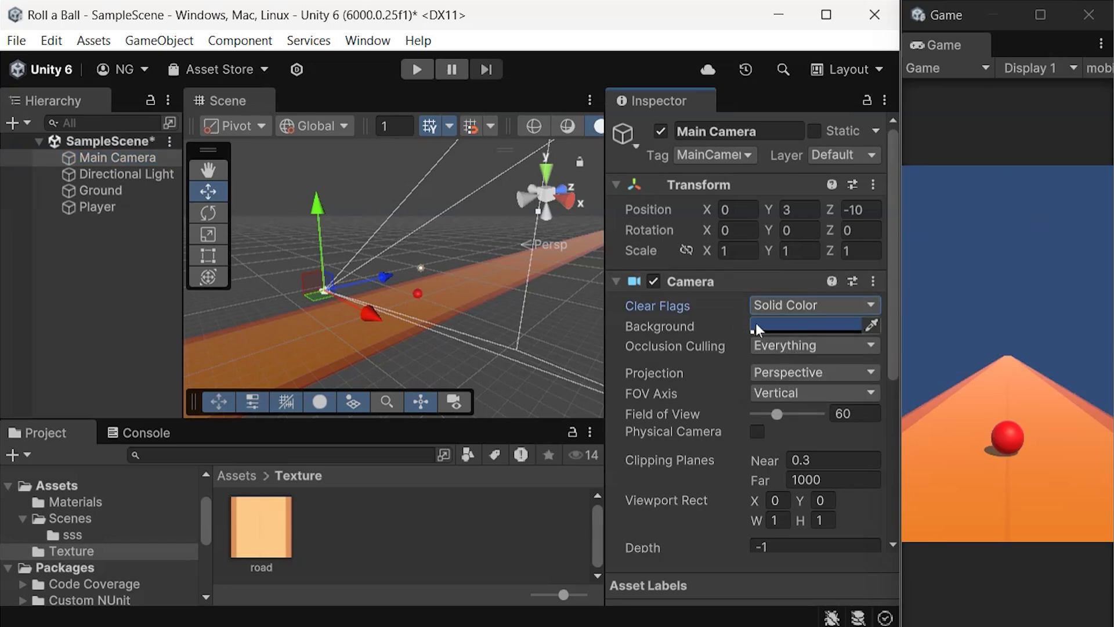
{"action": "left_click", "coordinate": [785, 329]}
{"action": "left_click_drag", "start_coordinate": [914, 250], "coordinate": [941, 227]}
{"action": "left_click_drag", "start_coordinate": [905, 71], "coordinate": [712, 58]}
{"action": "left_click_drag", "start_coordinate": [712, 192], "coordinate": [727, 234]}
{"action": "left_click_drag", "start_coordinate": [795, 497], "coordinate": [693, 497]}
{"action": "type", "text": "001730"}
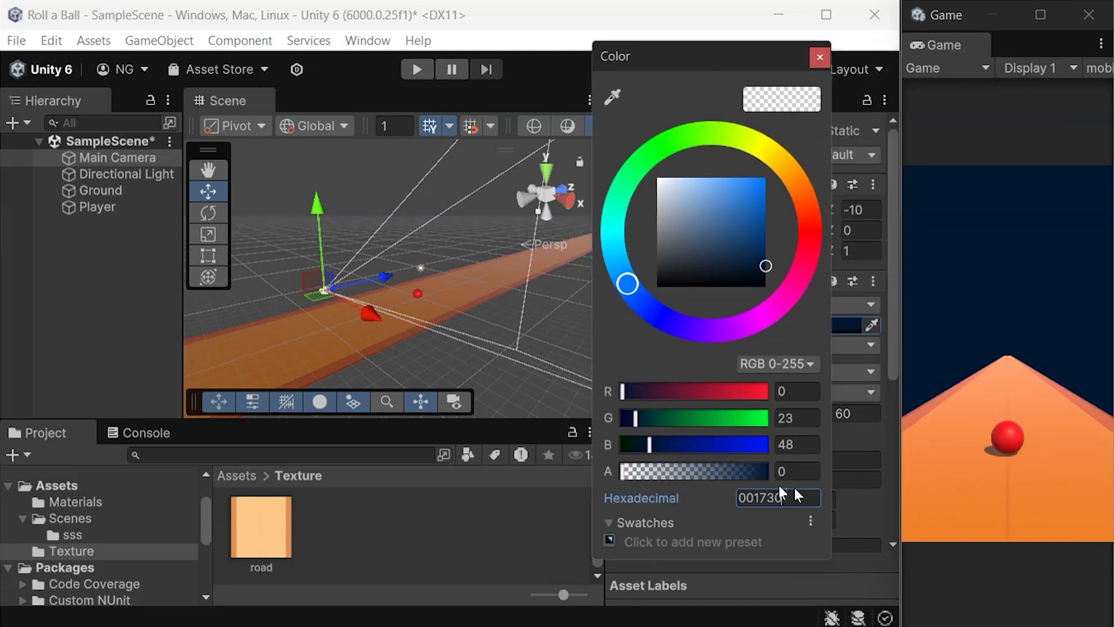
{"action": "left_click", "coordinate": [820, 57]}
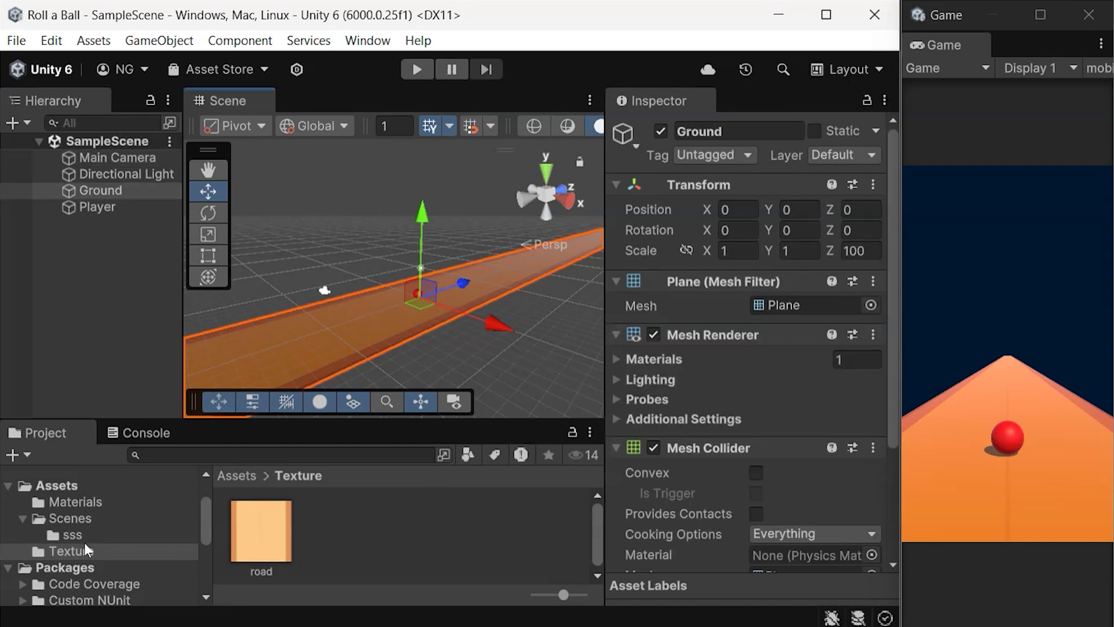
- Set the Ground material's Albedo color to the light orange FFD083
{"action": "left_click", "coordinate": [75, 501]}
{"action": "left_click", "coordinate": [261, 530]}
{"action": "left_click", "coordinate": [812, 220]}
{"action": "left_click_drag", "start_coordinate": [883, 72], "coordinate": [674, 90]}
{"action": "left_click_drag", "start_coordinate": [674, 220], "coordinate": [722, 218]}
{"action": "mouse_move", "coordinate": [774, 202]}
{"action": "left_mouse_down"}
{"action": "mouse_move", "coordinate": [633, 371]}
{"action": "mouse_move", "coordinate": [799, 238]}
{"action": "mouse_move", "coordinate": [775, 206]}
{"action": "left_mouse_up"}
{"action": "left_click", "coordinate": [667, 532]}
{"action": "type", "text": "FFD083"}
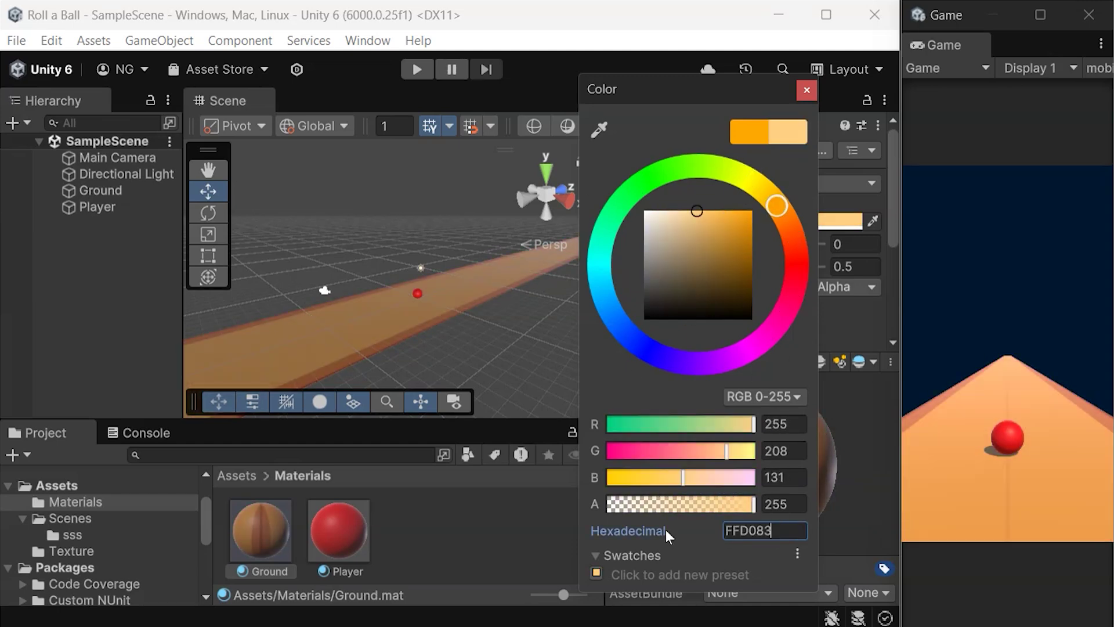
{"action": "left_click", "coordinate": [807, 90]}
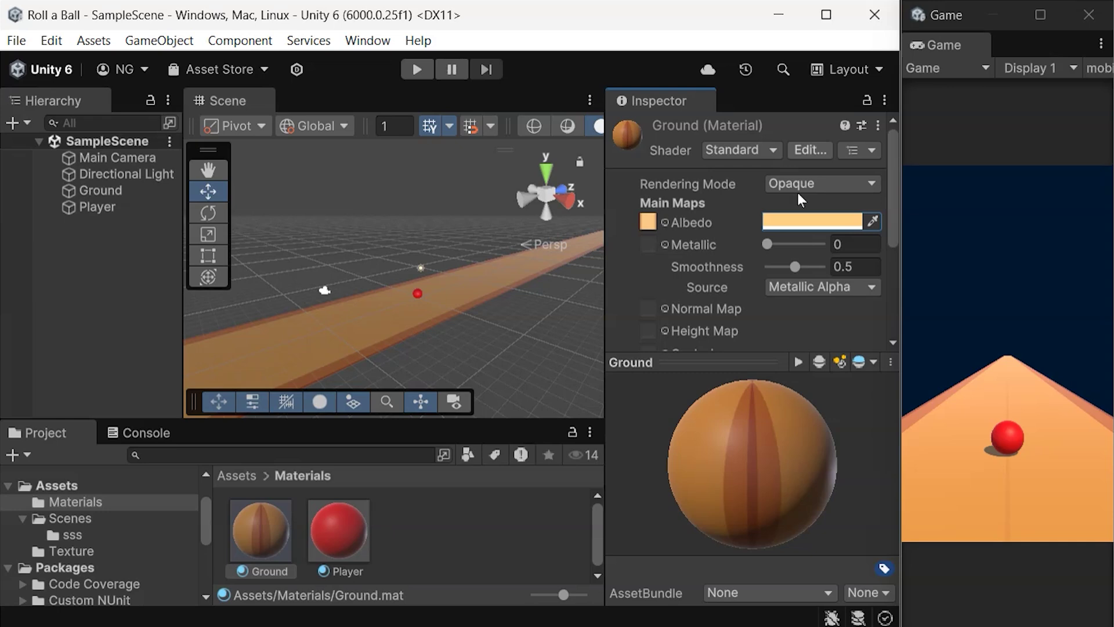
- Add a 3D cube to the scene and reset its transform
{"action": "right_click", "coordinate": [134, 277]}
{"action": "mouse_move", "coordinate": [182, 445]}
{"action": "left_click", "coordinate": [505, 184]}
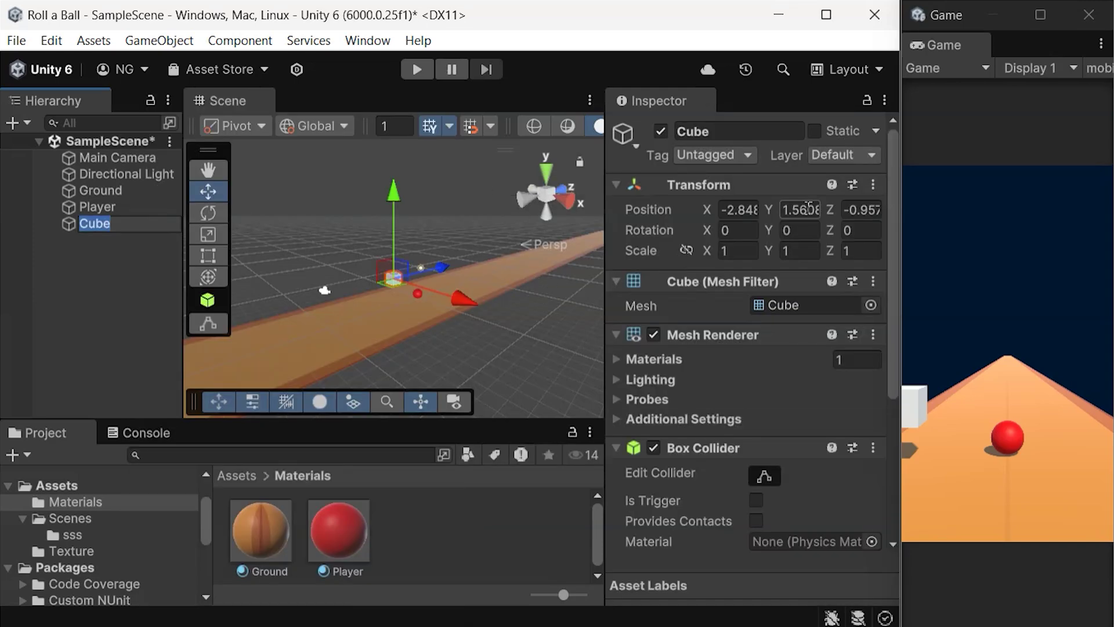
{"action": "right_click", "coordinate": [845, 184]}
{"action": "left_click", "coordinate": [876, 195]}
- Place the cube on the road ahead of the ball at about X -2.8, Y 0.51, Z 12.9
{"action": "left_click_drag", "start_coordinate": [423, 231], "coordinate": [423, 214]}
{"action": "left_click_drag", "start_coordinate": [466, 271], "coordinate": [507, 260]}
{"action": "left_click_drag", "start_coordinate": [484, 182], "coordinate": [484, 189]}
{"action": "left_click_drag", "start_coordinate": [572, 290], "coordinate": [558, 288]}
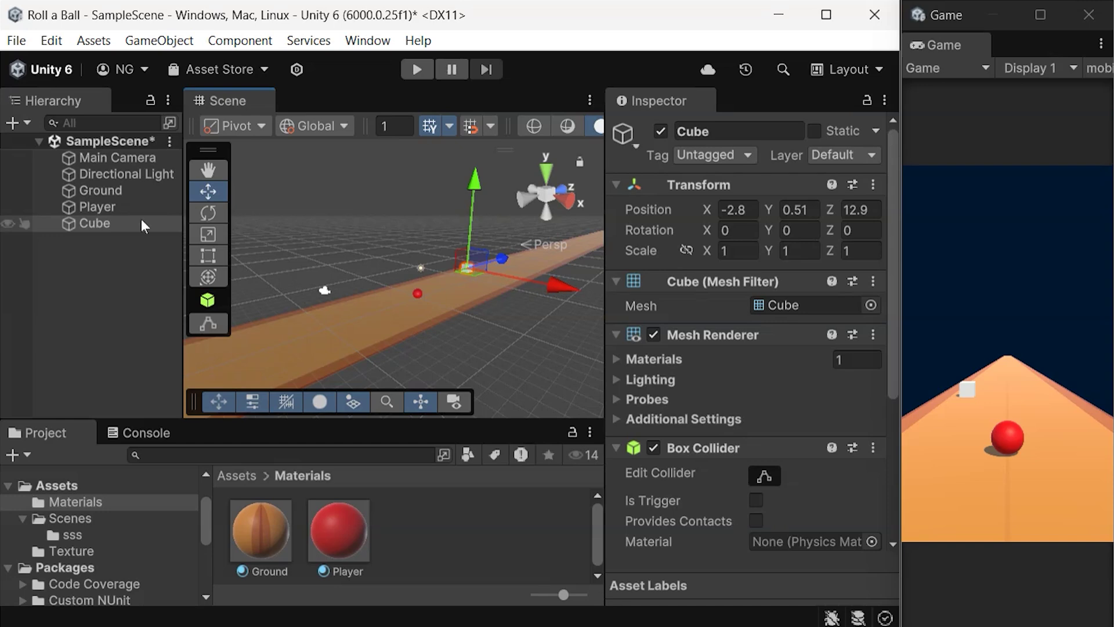
- Duplicate the cube and move the copy beside the original at about X -1.7
{"action": "left_click", "coordinate": [69, 224]}
{"action": "key", "text": "ctrl+d"}
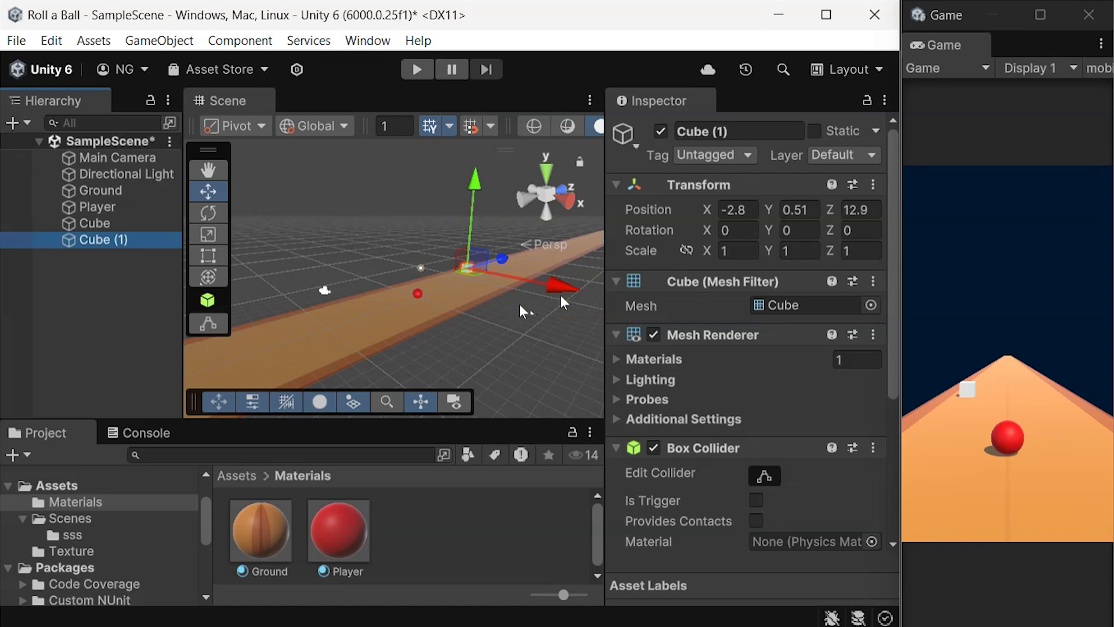
{"action": "left_click_drag", "start_coordinate": [559, 294], "coordinate": [570, 289]}
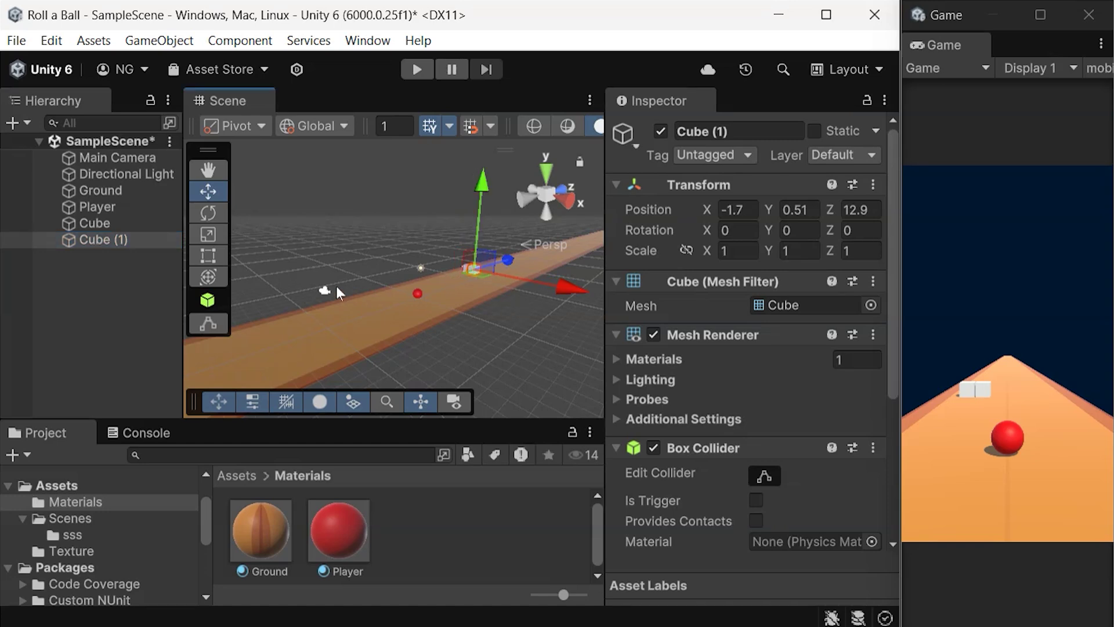
- Duplicate both cubes, move the copies across to the right side of the road, and bring them closer to the ball at about Z 5.6
{"action": "left_click", "coordinate": [85, 220], "text": "ctrl"}
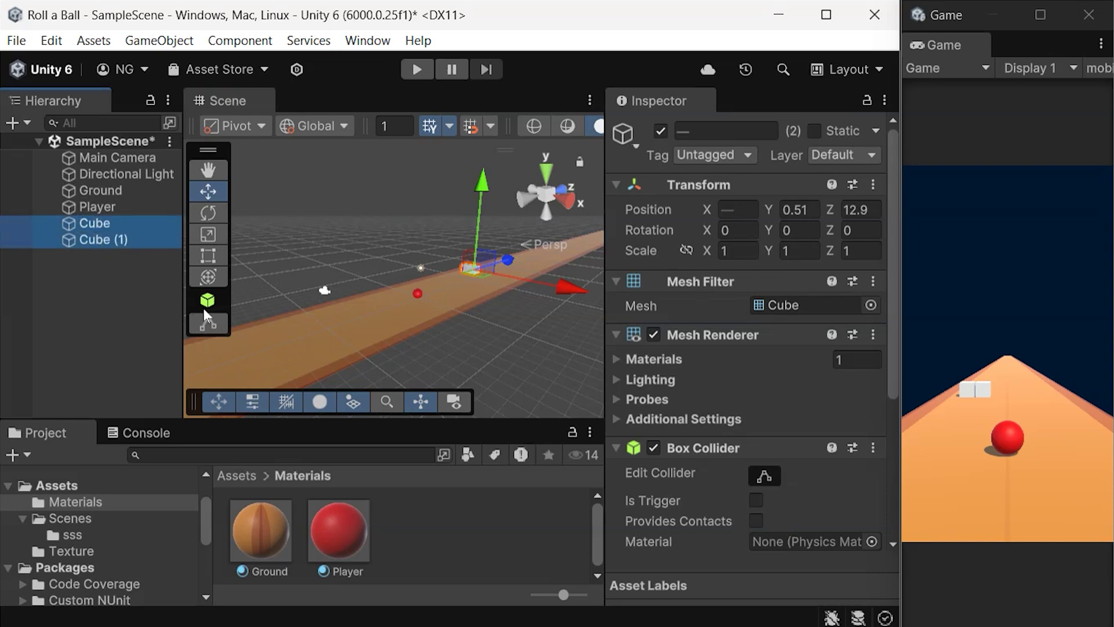
{"action": "key", "text": "ctrl+d"}
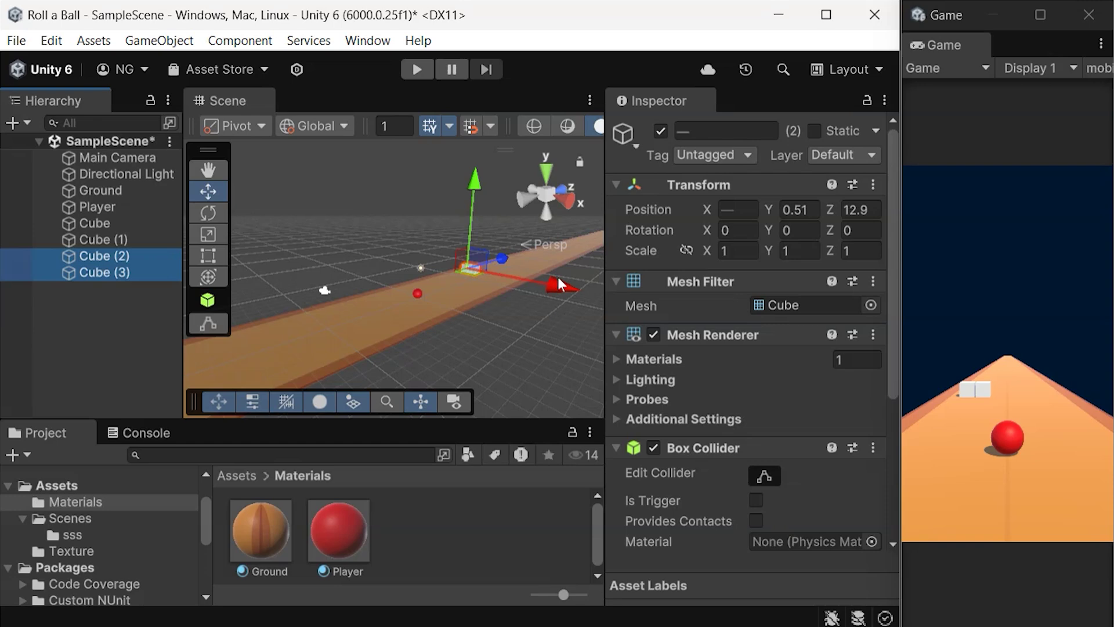
{"action": "left_click_drag", "start_coordinate": [558, 284], "coordinate": [598, 293]}
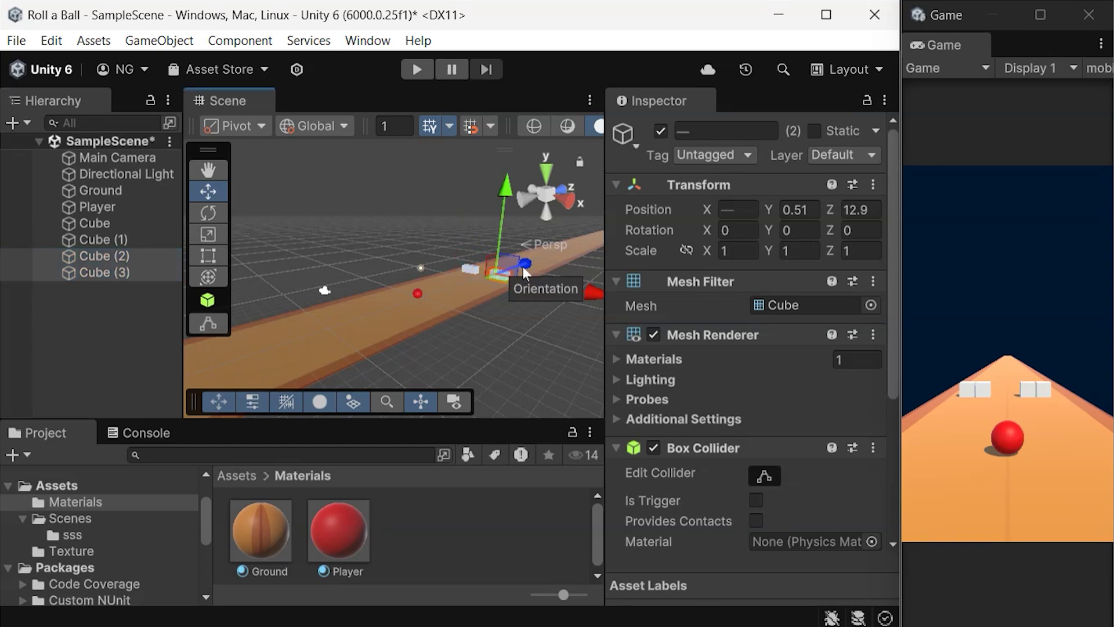
{"action": "middle_click_drag", "start_coordinate": [525, 271], "coordinate": [475, 290]}
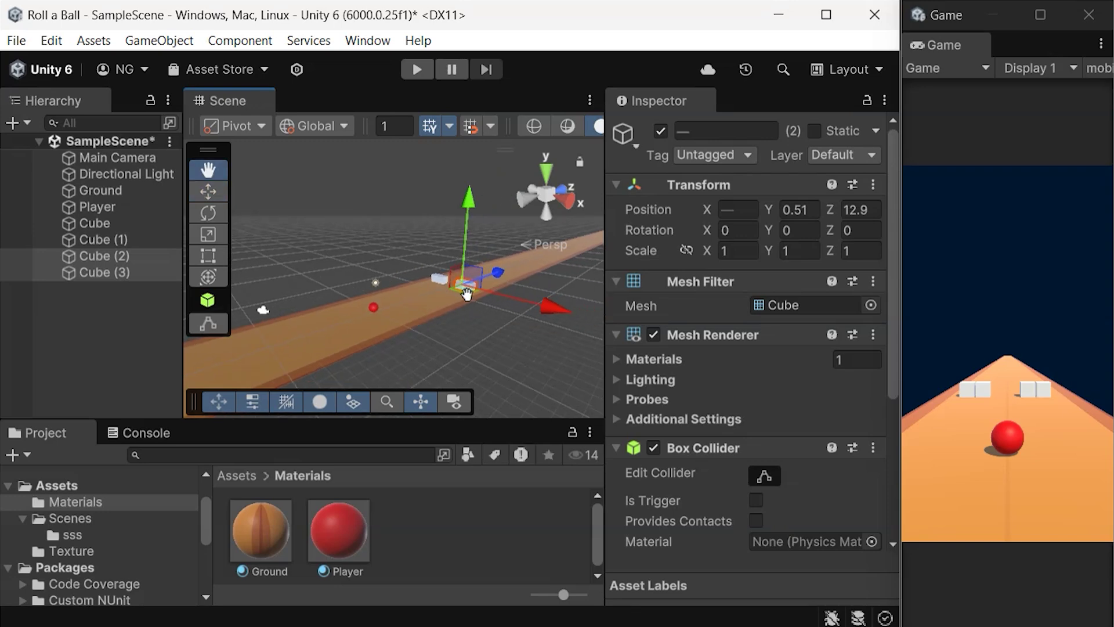
{"action": "left_click_drag", "start_coordinate": [475, 290], "coordinate": [439, 300]}
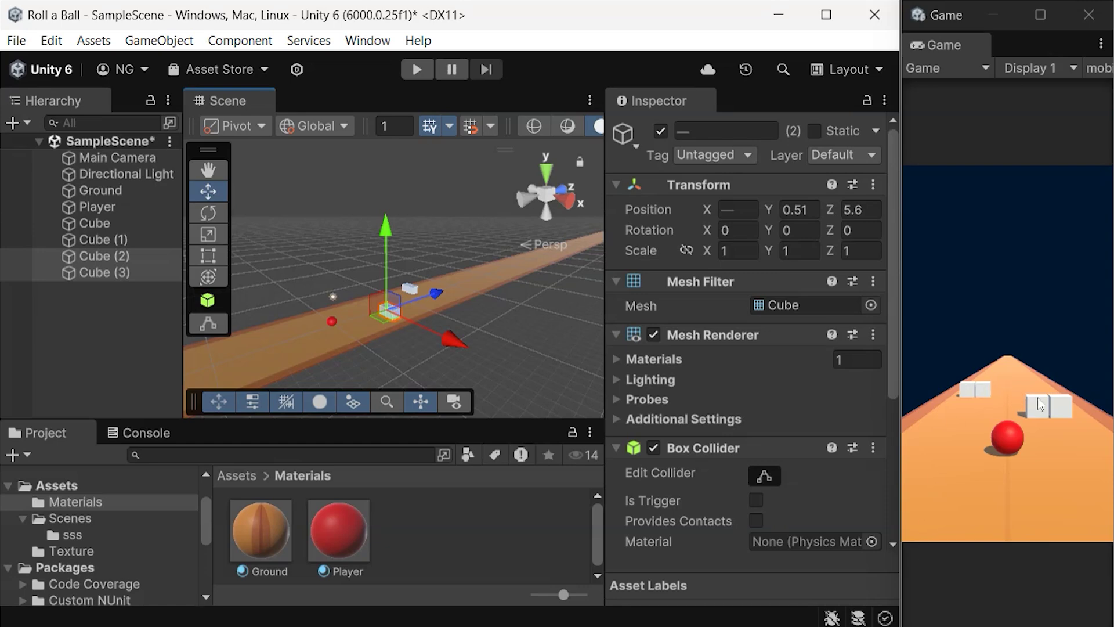
{"action": "scroll", "coordinate": [1040, 405], "scroll_direction": "up", "scroll_amount": 5}
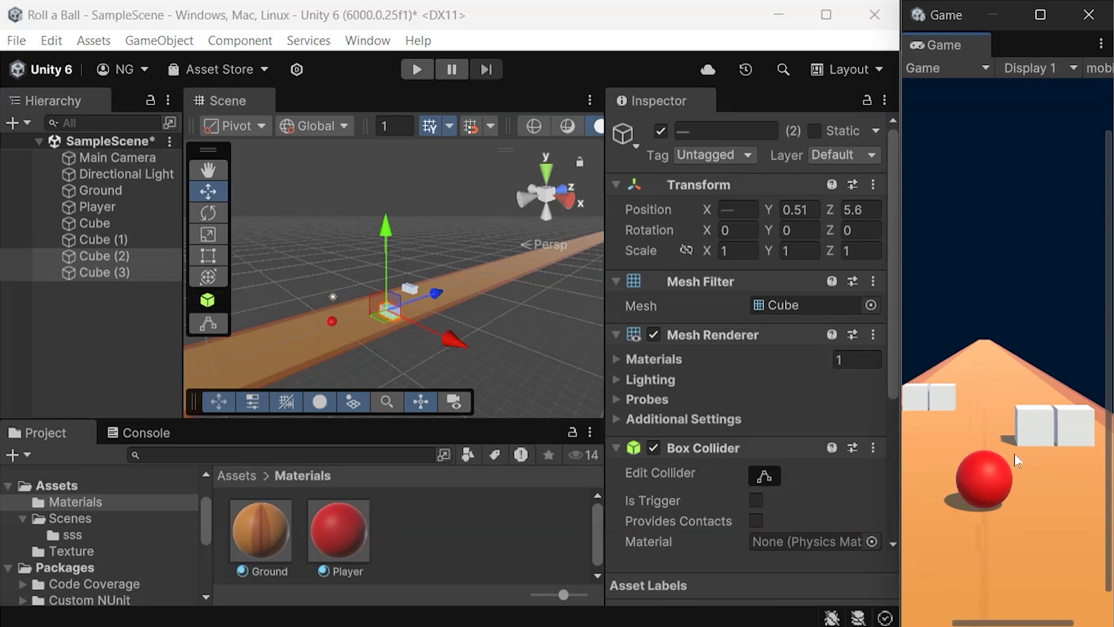